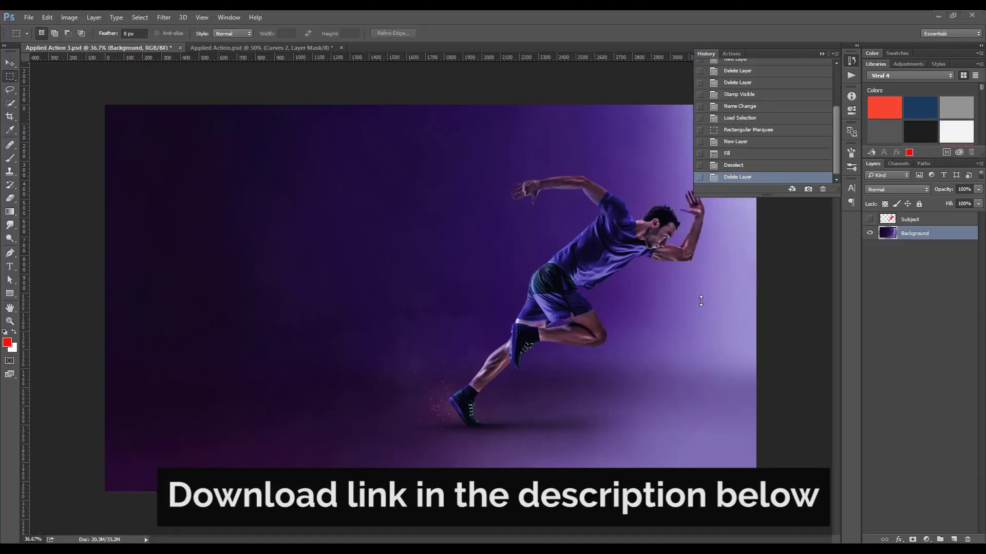
Load the Subject layer's runner outline as a selection and add an empty layer named 'area'
{"action": "left_click", "coordinate": [891, 221], "text": "ctrl"}
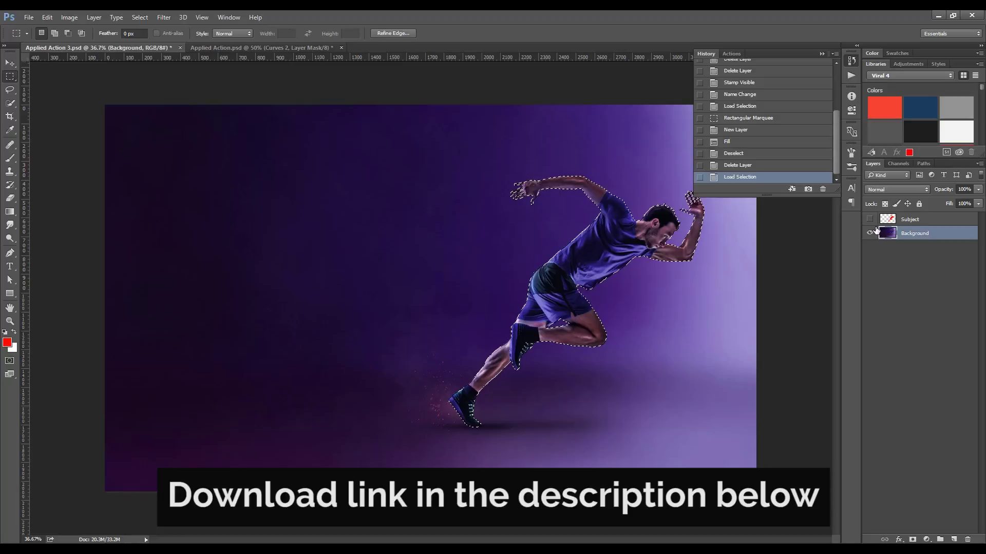
{"action": "left_click", "coordinate": [893, 219]}
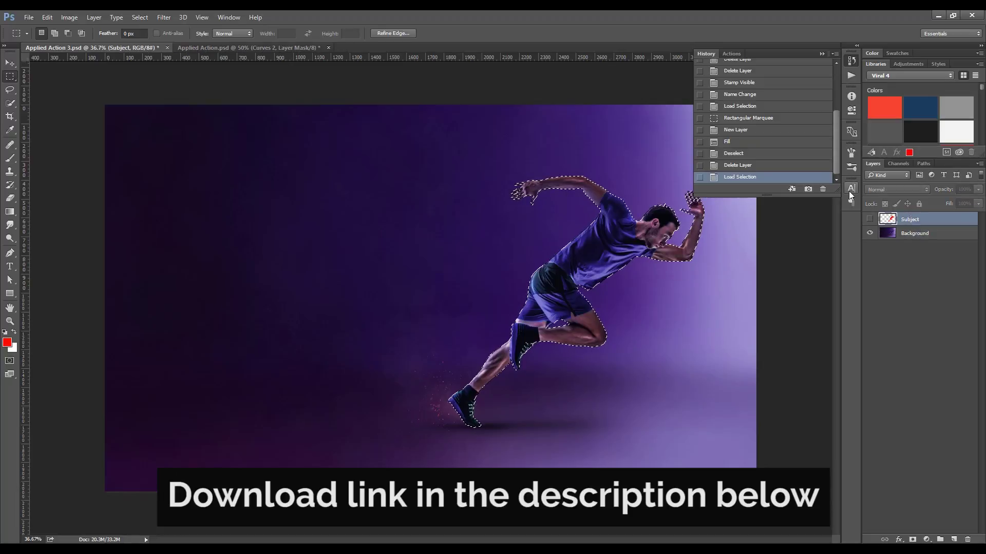
{"action": "key", "text": "ctrl+shift+n"}
{"action": "type", "text": "area"}
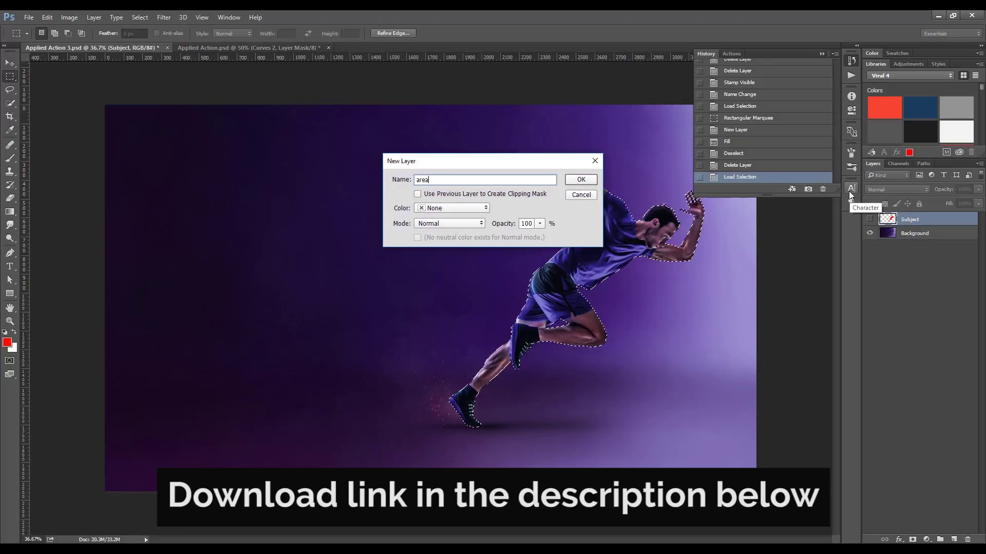
{"action": "key", "text": "Return"}
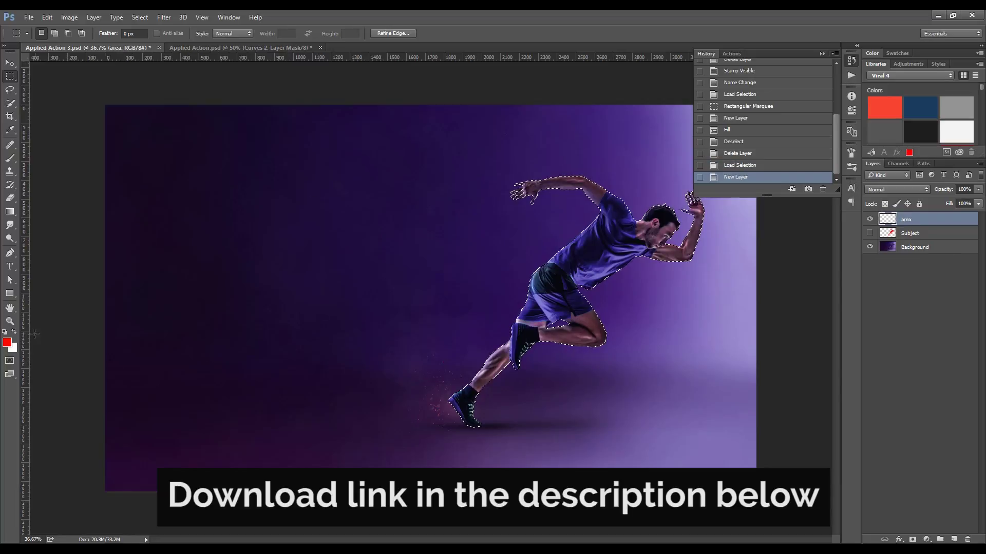
Set the foreground colour to #0078ff and pick a soft round brush enlarged to 400 px
{"action": "left_click", "coordinate": [9, 345]}
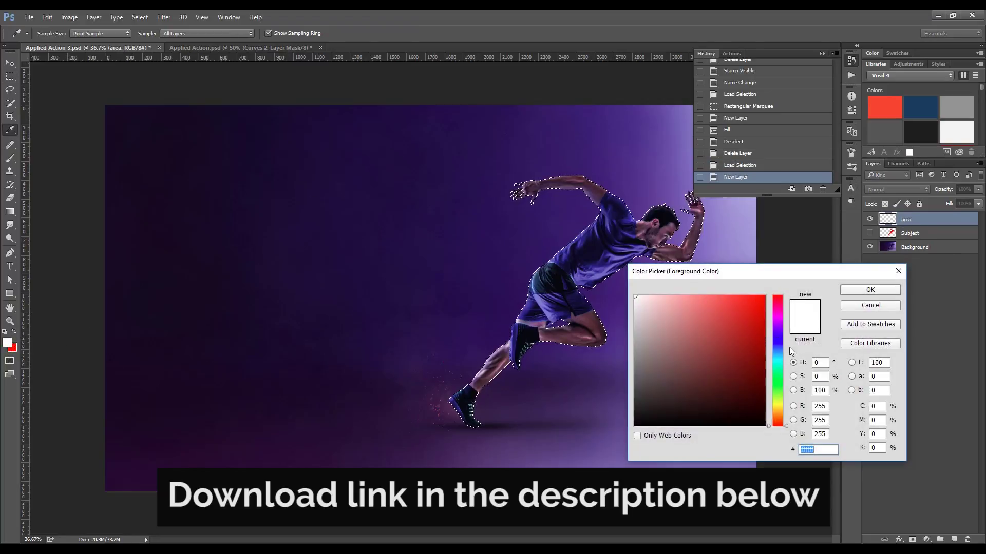
{"action": "type", "text": "0078ff"}
{"action": "left_click", "coordinate": [857, 291]}
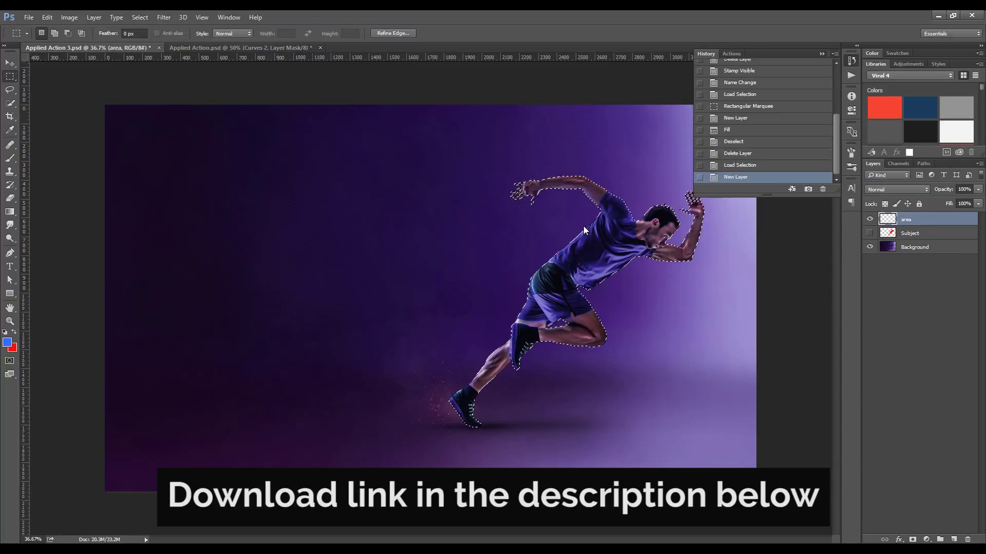
{"action": "key", "text": "b"}
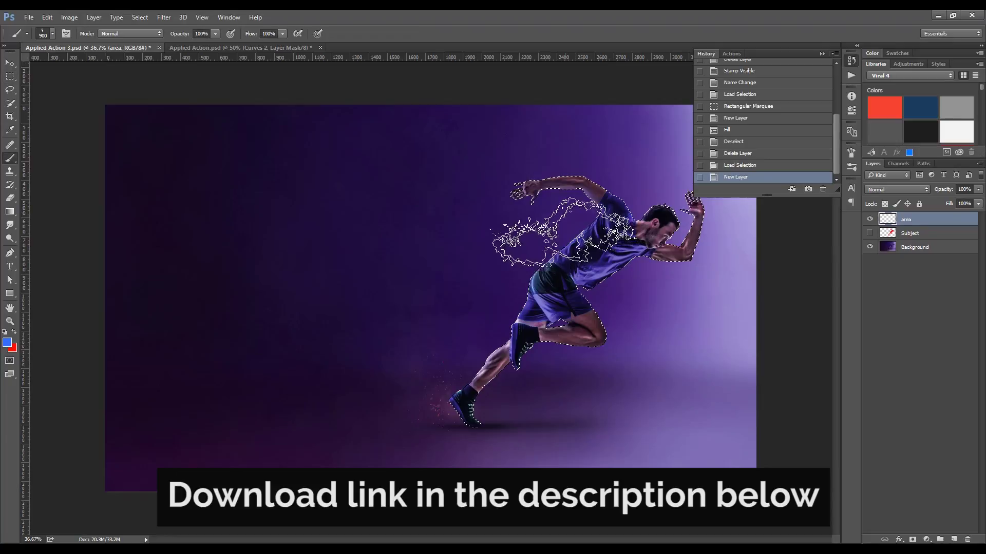
{"action": "right_click", "coordinate": [540, 240]}
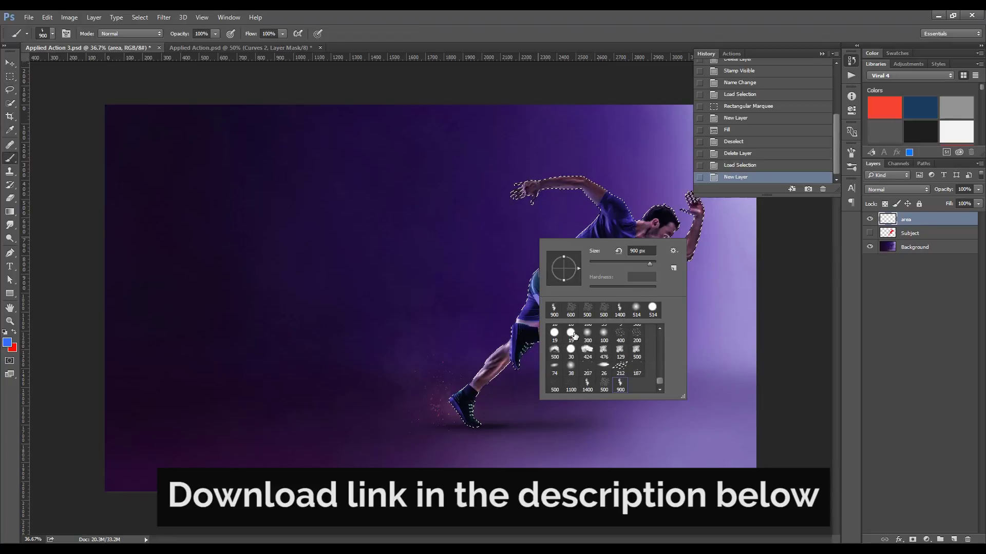
{"action": "left_click", "coordinate": [604, 334]}
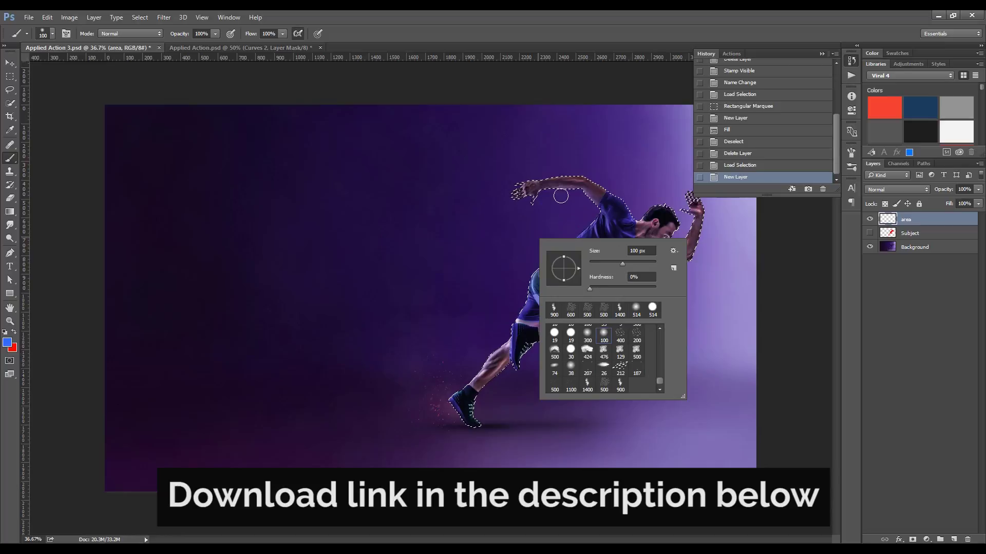
{"action": "key", "text": "Return"}
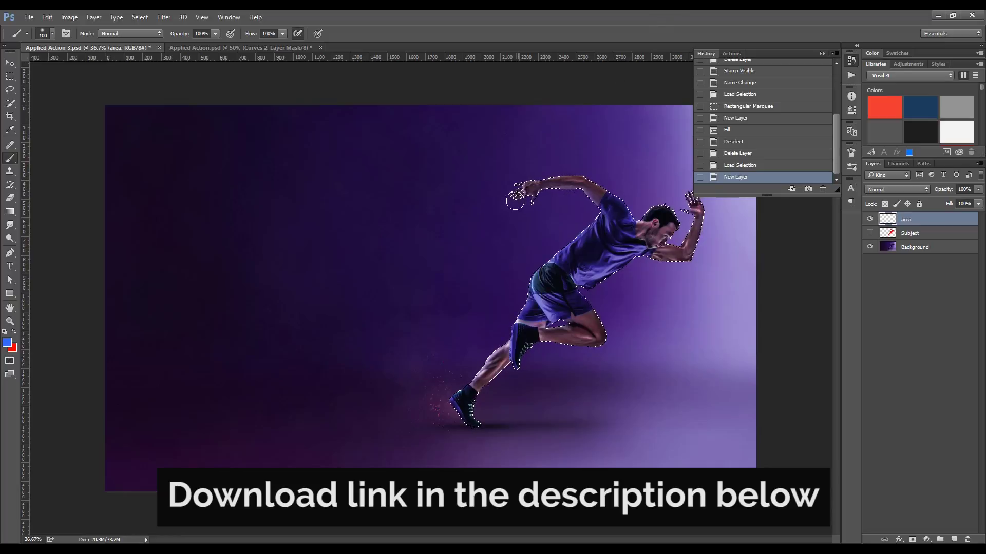
{"action": "key", "text": "bracketright"}
{"action": "key", "text": "bracketright"}
{"action": "key", "text": "bracketright"}
Paint blue over the runner's raised hand, arm, torso, shorts and thigh
{"action": "left_click_drag", "start_coordinate": [516, 192], "coordinate": [557, 183]}
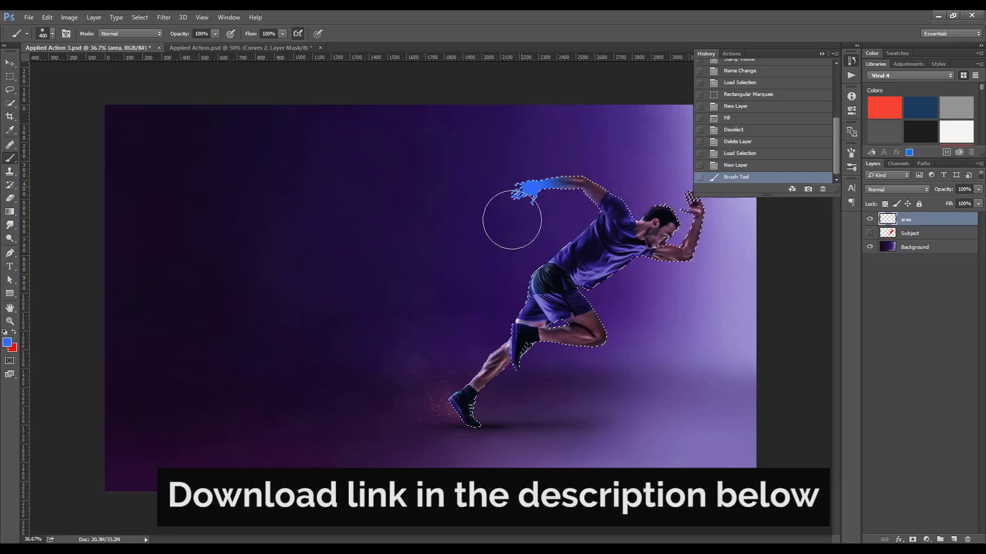
{"action": "mouse_move", "coordinate": [512, 215]}
{"action": "left_mouse_down"}
{"action": "mouse_move", "coordinate": [572, 236]}
{"action": "mouse_move", "coordinate": [525, 273]}
{"action": "mouse_move", "coordinate": [448, 371]}
{"action": "mouse_move", "coordinate": [440, 407]}
{"action": "left_mouse_up"}
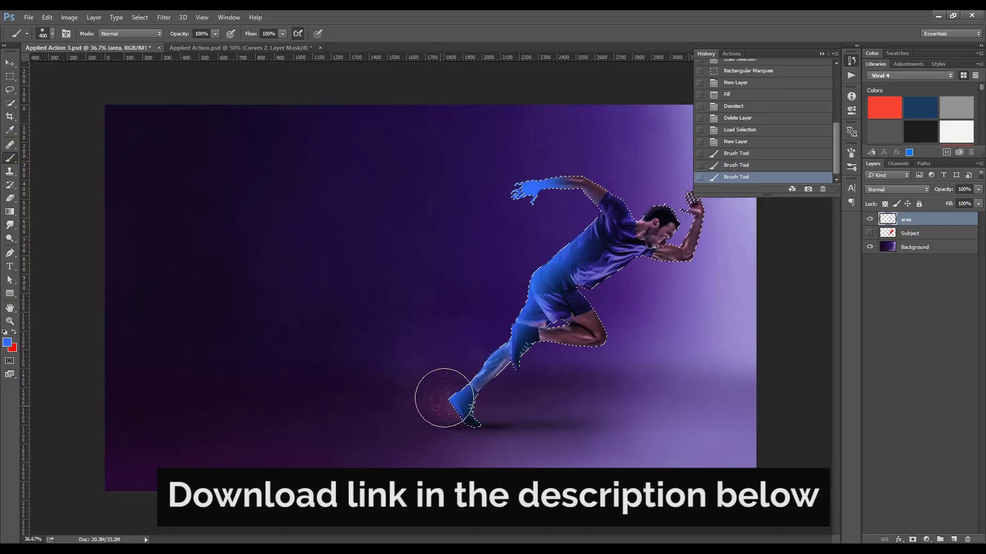
{"action": "mouse_move", "coordinate": [501, 335]}
{"action": "left_mouse_down"}
{"action": "mouse_move", "coordinate": [585, 232]}
{"action": "mouse_move", "coordinate": [551, 276]}
{"action": "mouse_move", "coordinate": [502, 292]}
{"action": "left_mouse_up"}
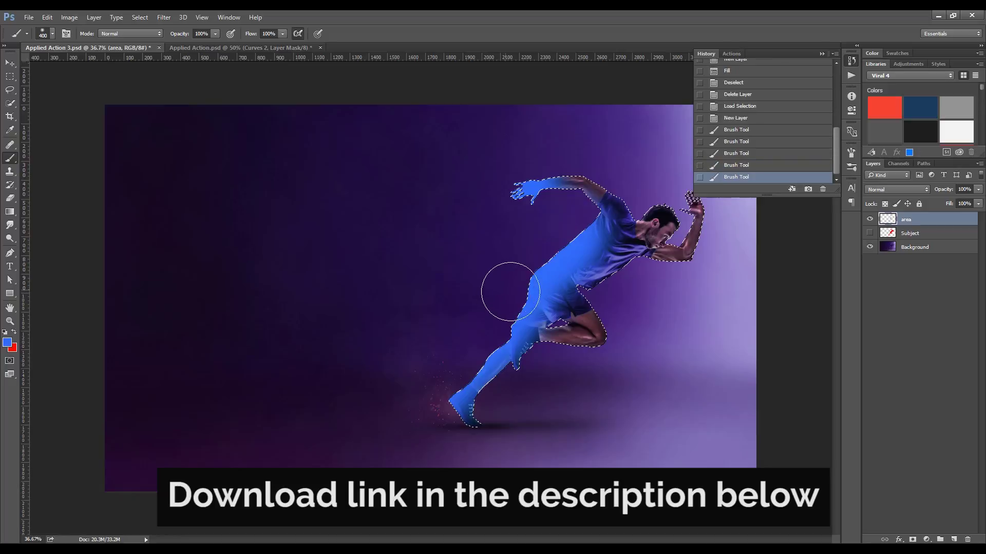
Adjust brush Transfer, repaint the shoulder blue, erase excess from the forearm, and deselect
{"action": "left_click", "coordinate": [851, 153]}
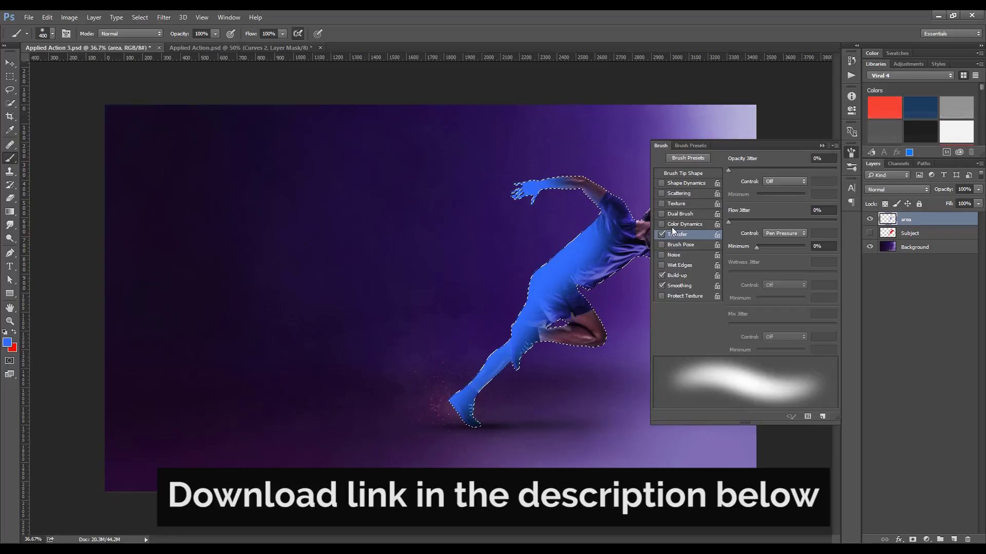
{"action": "left_click", "coordinate": [822, 146]}
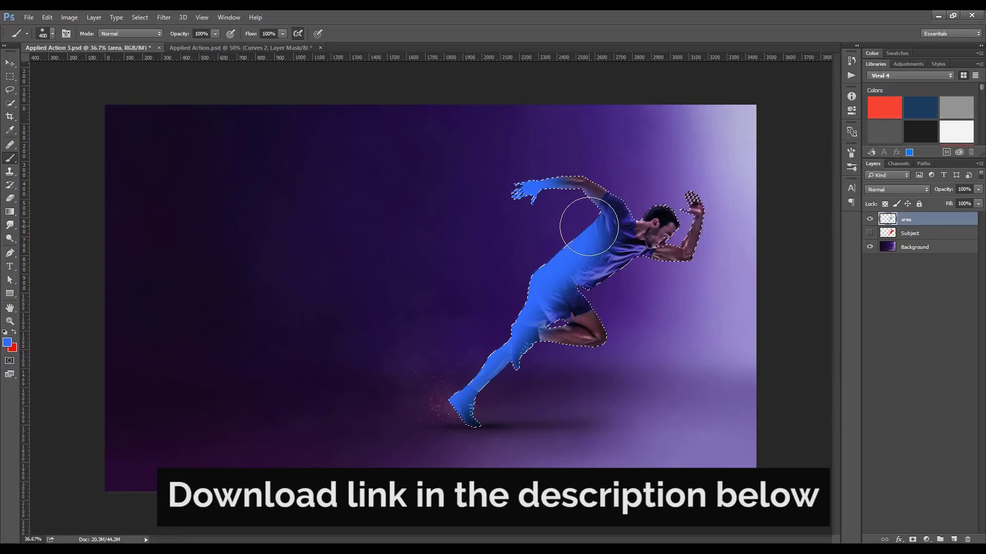
{"action": "key", "text": "ctrl+z"}
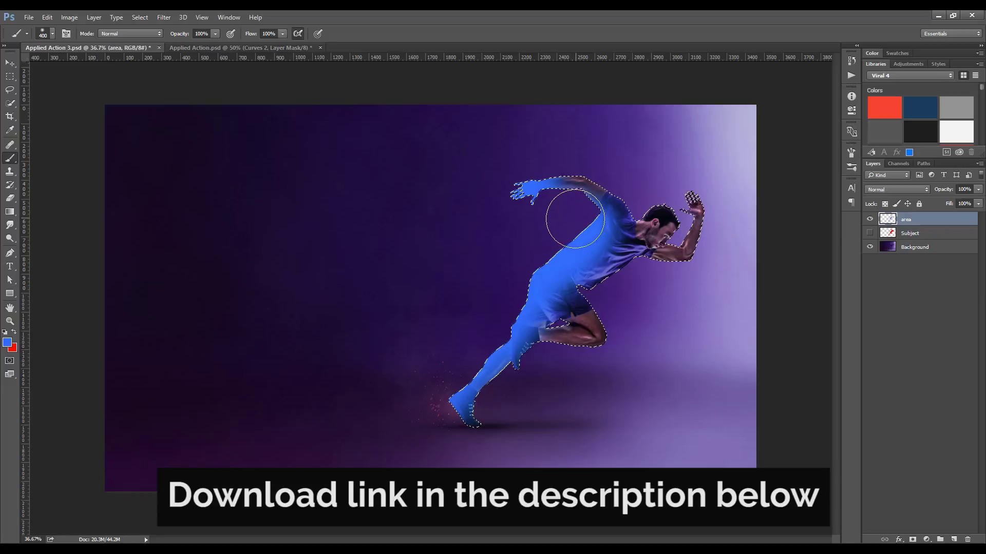
{"action": "mouse_move", "coordinate": [575, 216]}
{"action": "left_mouse_down"}
{"action": "mouse_move", "coordinate": [546, 198]}
{"action": "mouse_move", "coordinate": [561, 226]}
{"action": "mouse_move", "coordinate": [561, 187]}
{"action": "mouse_move", "coordinate": [578, 205]}
{"action": "left_mouse_up"}
{"action": "key", "text": "e"}
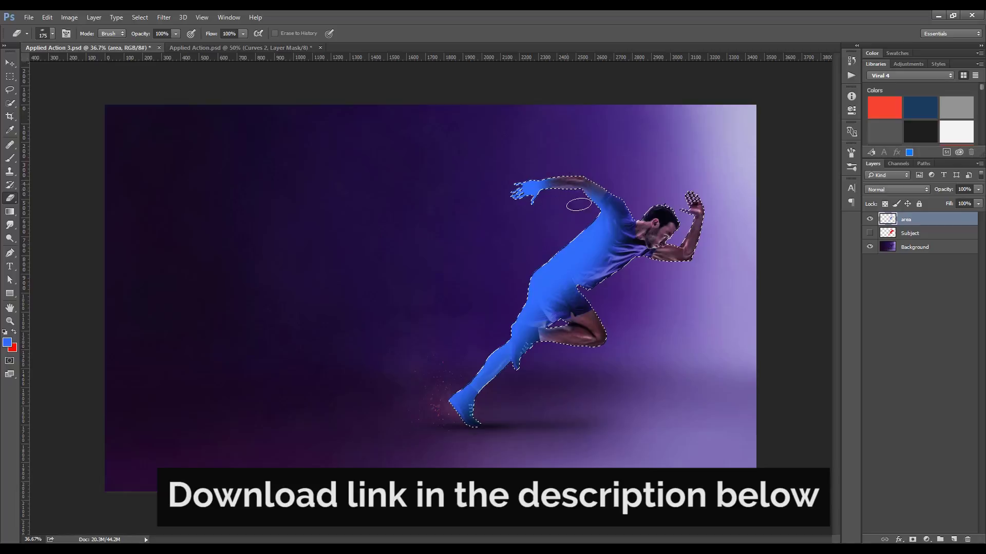
{"action": "left_click_drag", "start_coordinate": [588, 168], "coordinate": [556, 178]}
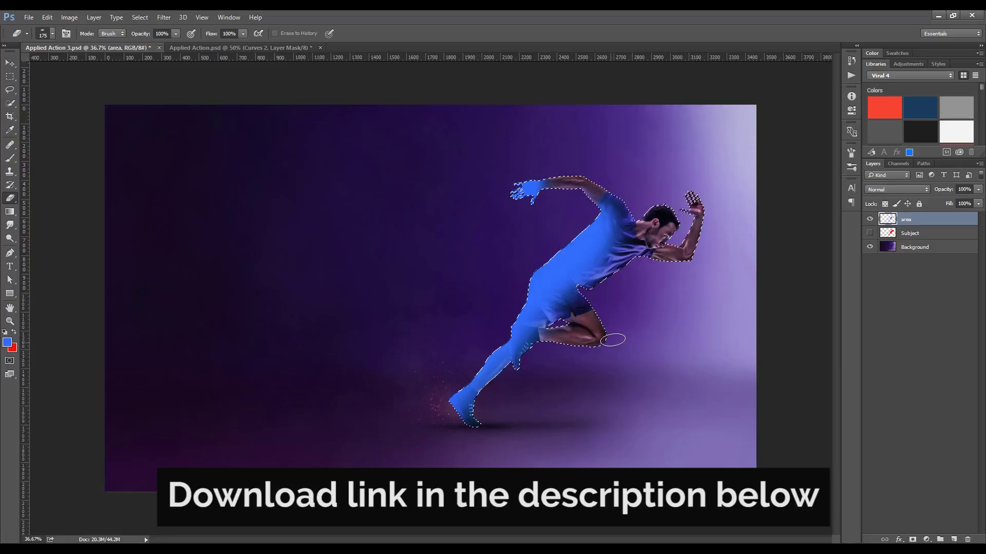
{"action": "key", "text": "ctrl+d"}
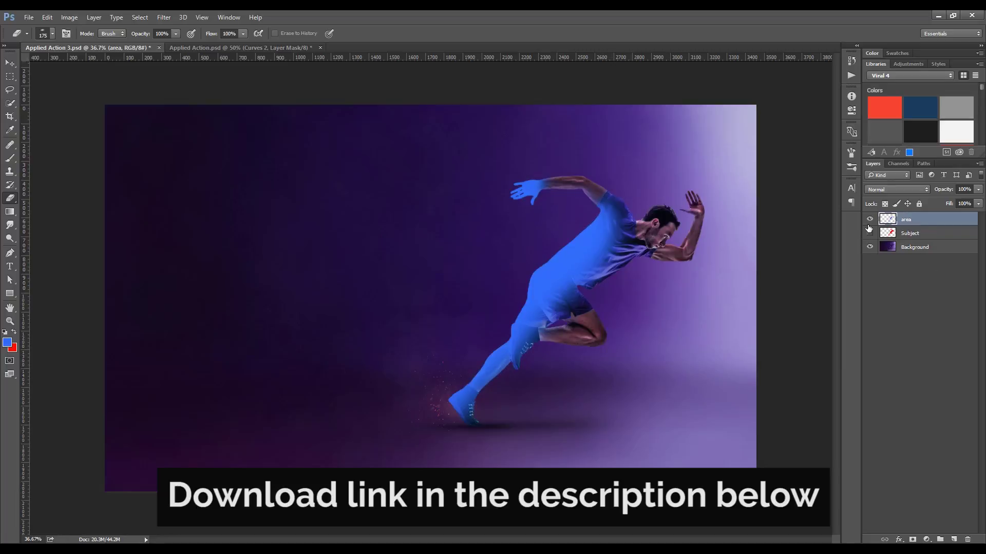
Show the Subject layer and play the Dispersion Ashes & Ambers 'Left Direction' action
{"action": "left_click", "coordinate": [869, 243], "text": "alt"}
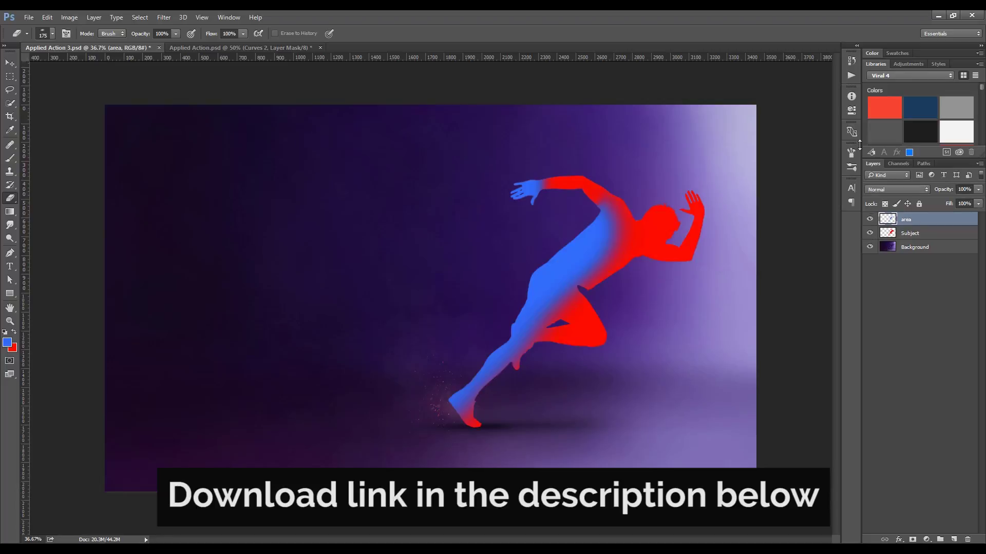
{"action": "left_click", "coordinate": [852, 75]}
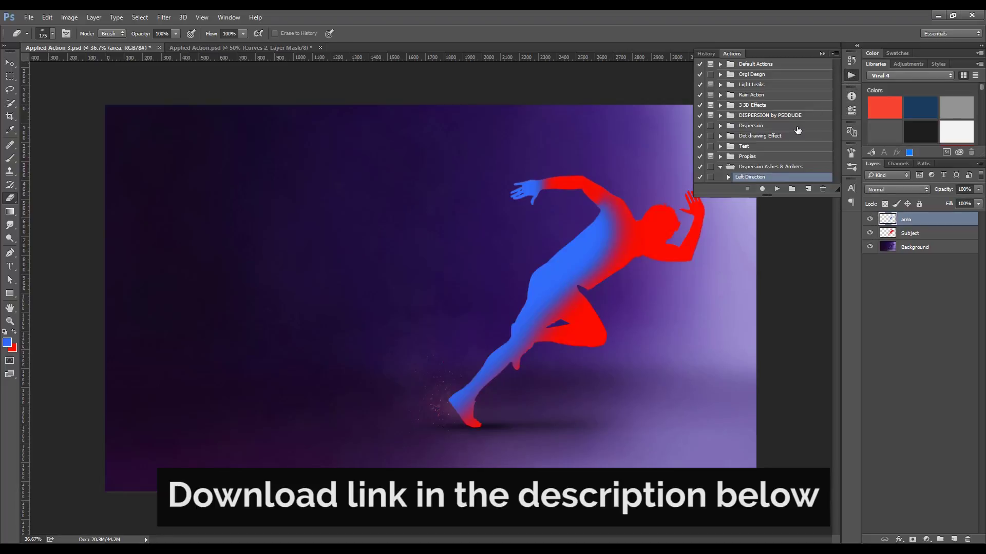
{"action": "left_click", "coordinate": [778, 189]}
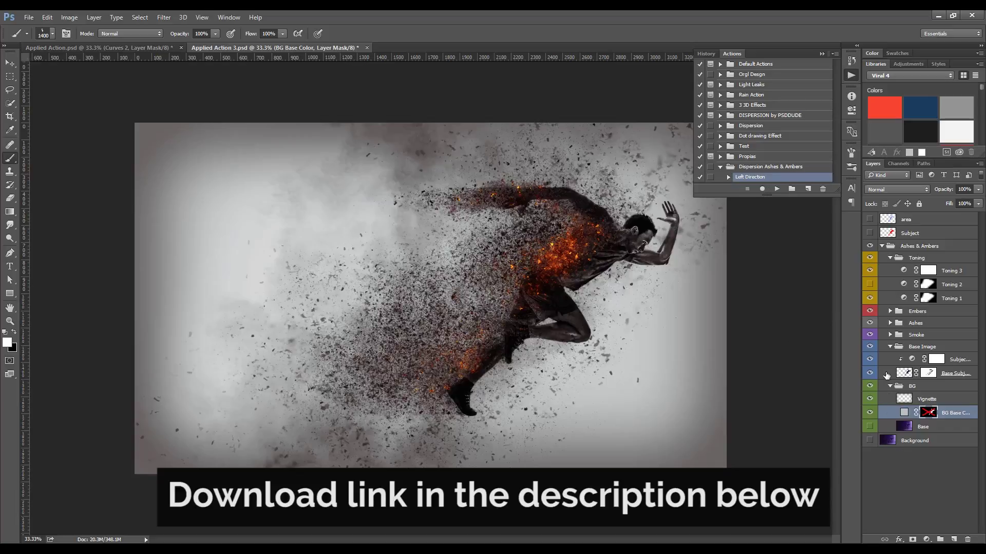
Collapse the BG and Base Image groups and compare the image with Toning 1 and Toning 3 toggled
{"action": "left_click", "coordinate": [890, 387]}
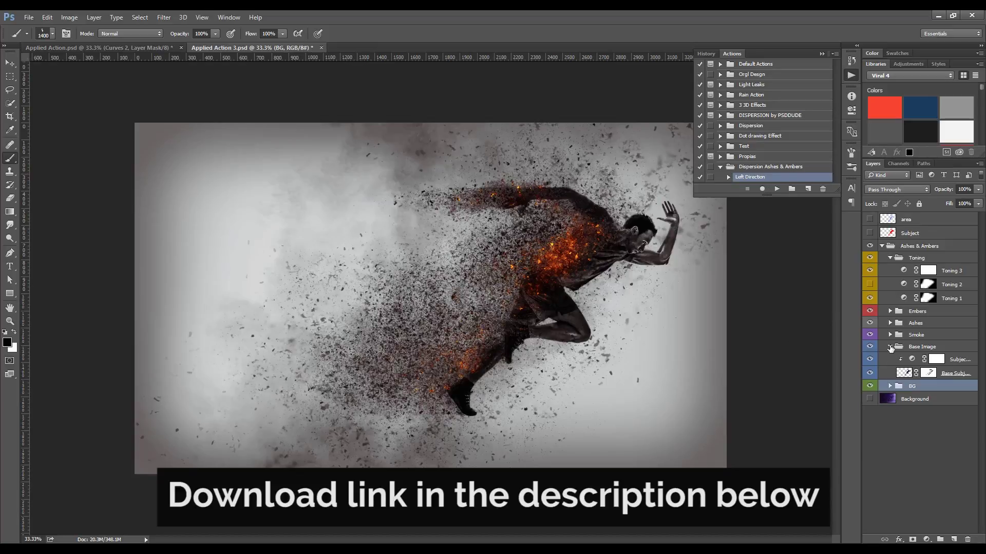
{"action": "left_click", "coordinate": [873, 360]}
{"action": "left_click", "coordinate": [890, 348]}
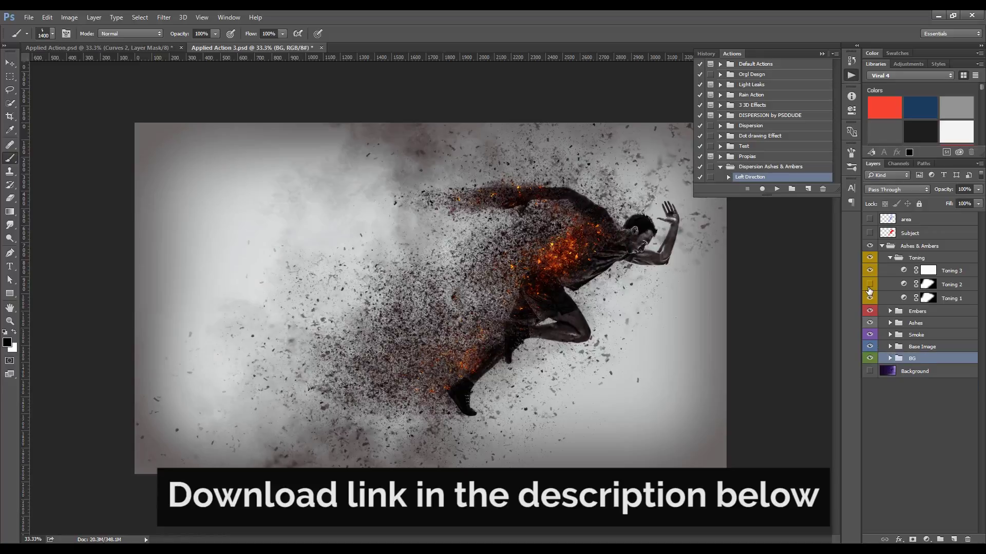
{"action": "left_click", "coordinate": [868, 299]}
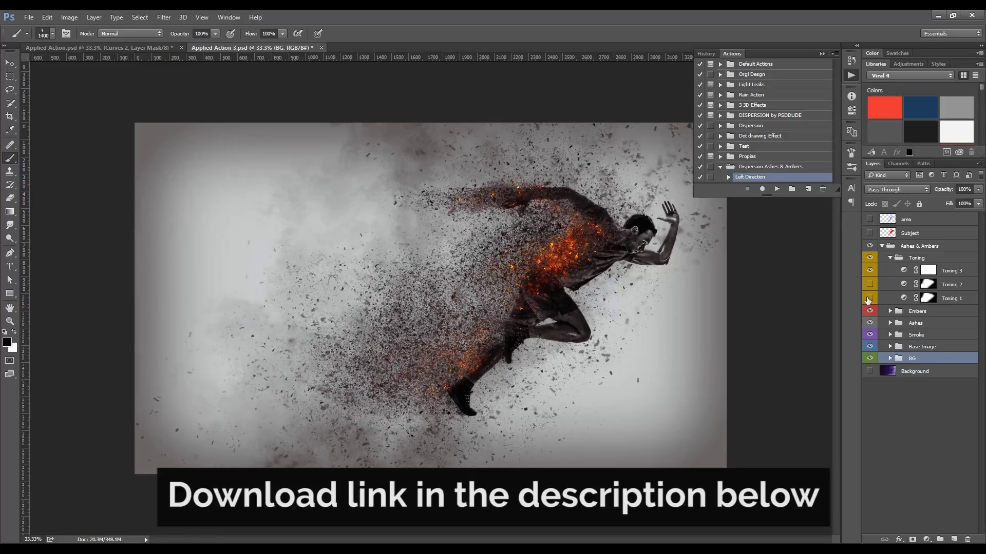
{"action": "left_click", "coordinate": [870, 272]}
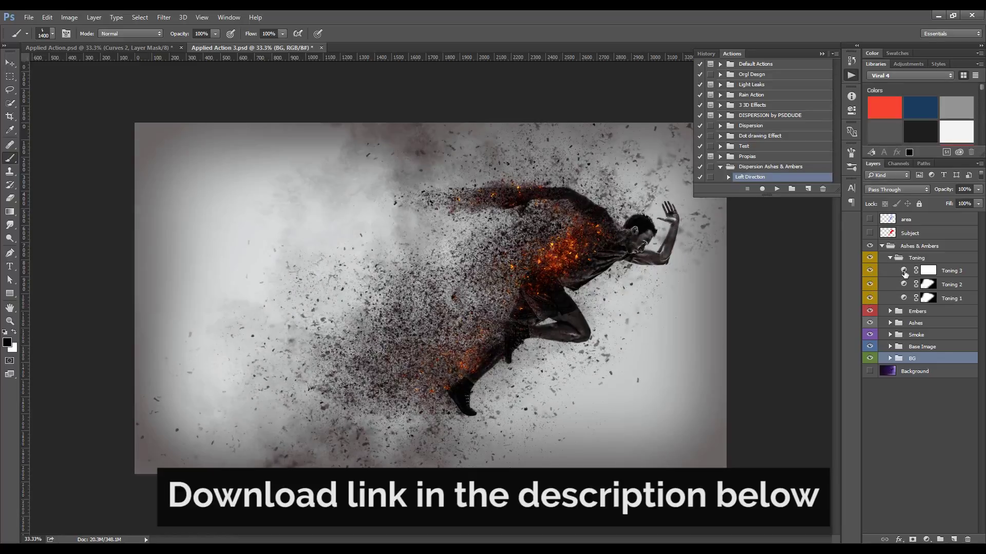
{"action": "left_click", "coordinate": [894, 272]}
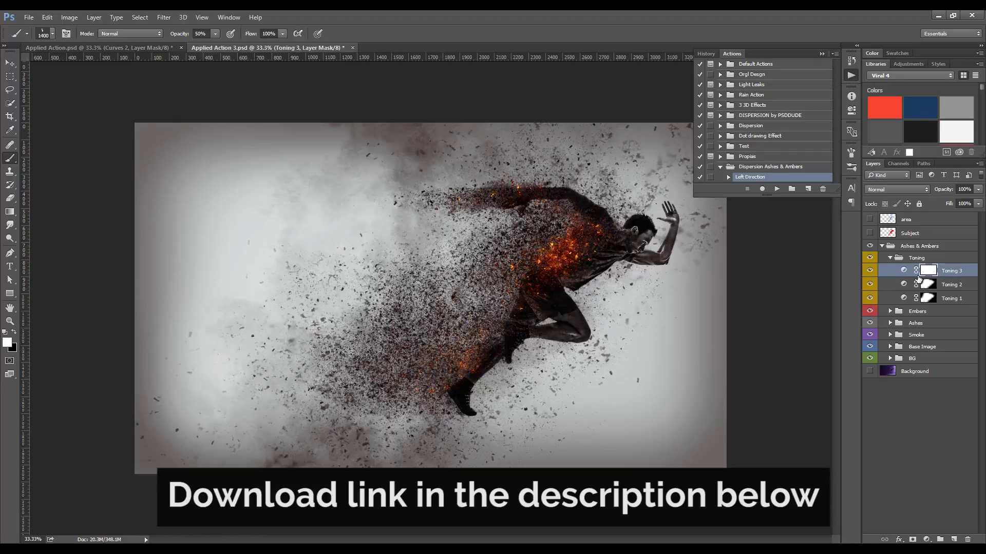
Zoom to the runner's head and paint the Toning 3 mask with a black 400 px brush
{"action": "key", "text": "ctrl+plus"}
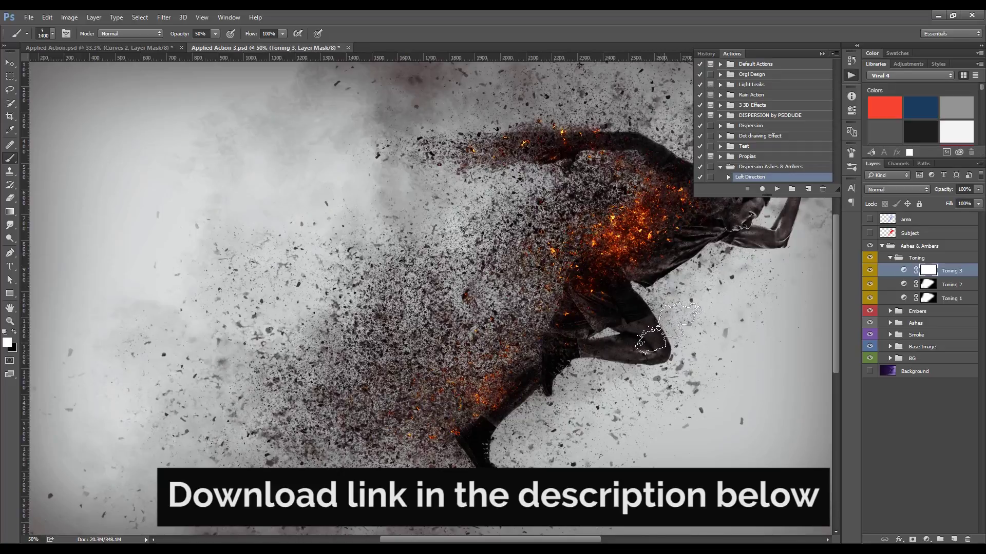
{"action": "key", "text": "space"}
{"action": "left_click_drag", "start_coordinate": [674, 320], "coordinate": [551, 361]}
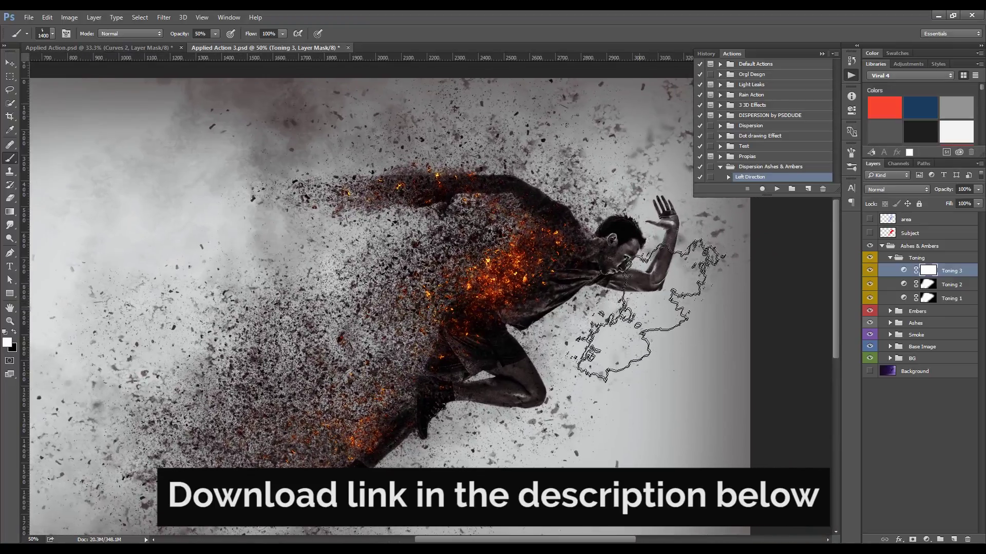
{"action": "key", "text": "x"}
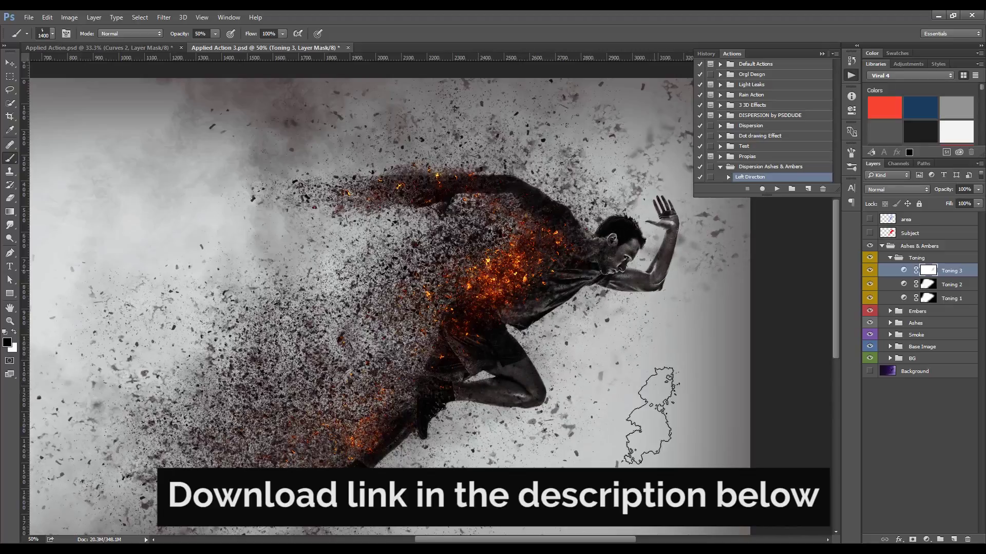
{"action": "right_click", "coordinate": [654, 420]}
{"action": "left_click", "coordinate": [654, 414]}
{"action": "key", "text": "Return"}
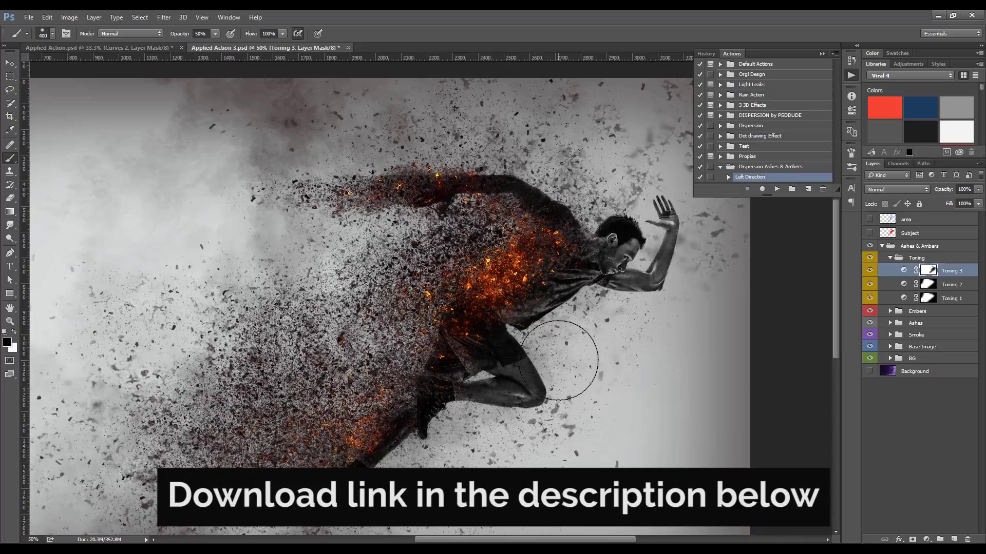
{"action": "key", "text": "v"}
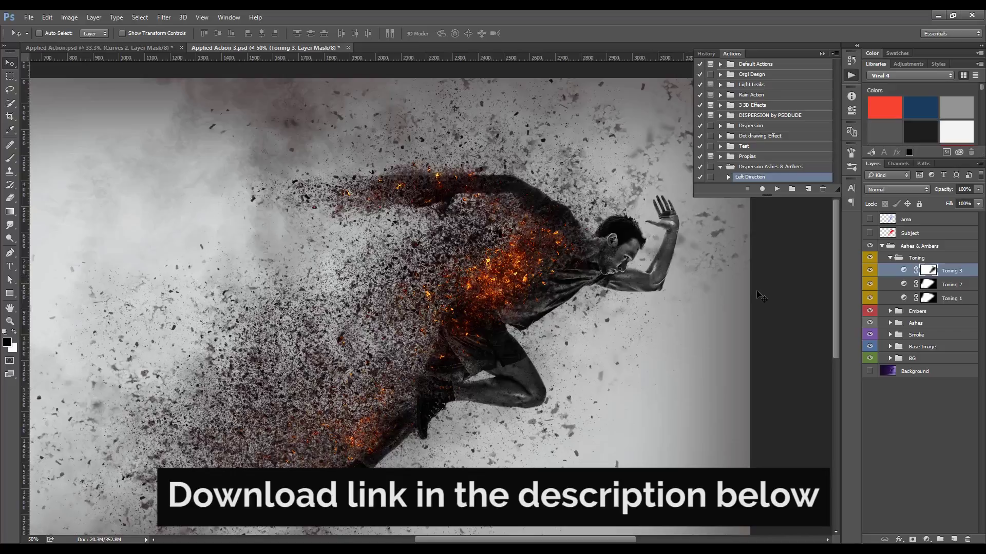
Add a new Layer 1 above the Ashes & Ambers group
{"action": "key", "text": "ctrl+shift+alt+n"}
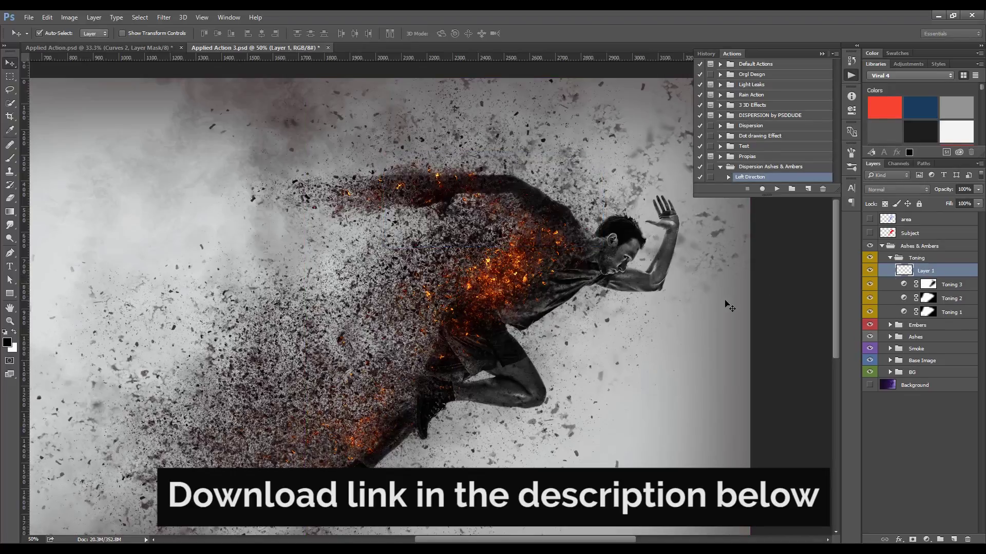
{"action": "key", "text": "ctrl+bracketright"}
{"action": "key", "text": "ctrl+bracketright"}
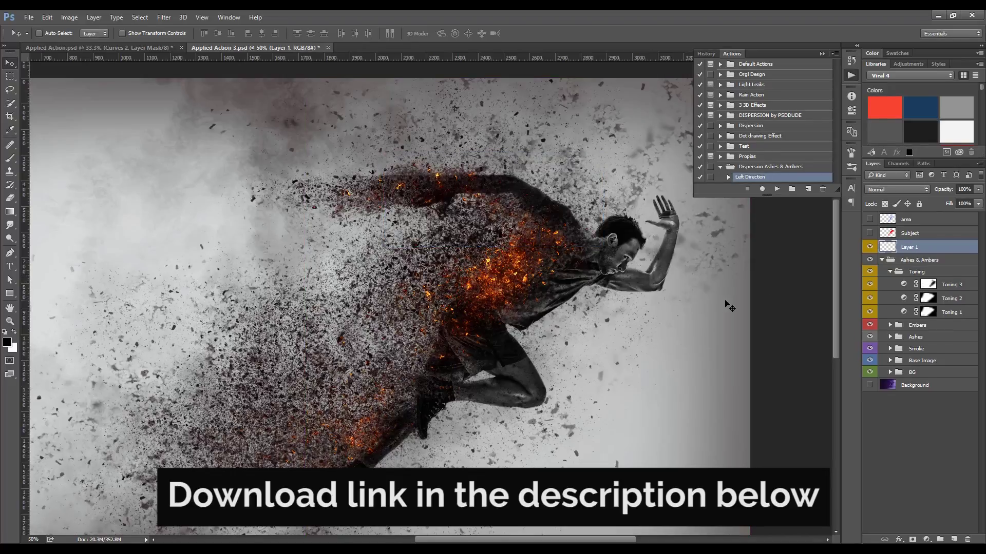
{"action": "right_click", "coordinate": [545, 324]}
{"action": "key", "text": "Escape"}
Paint faint 250 px brush strokes over the runner's chest and thigh on Layer 1
{"action": "key", "text": "b"}
{"action": "right_click", "coordinate": [555, 329]}
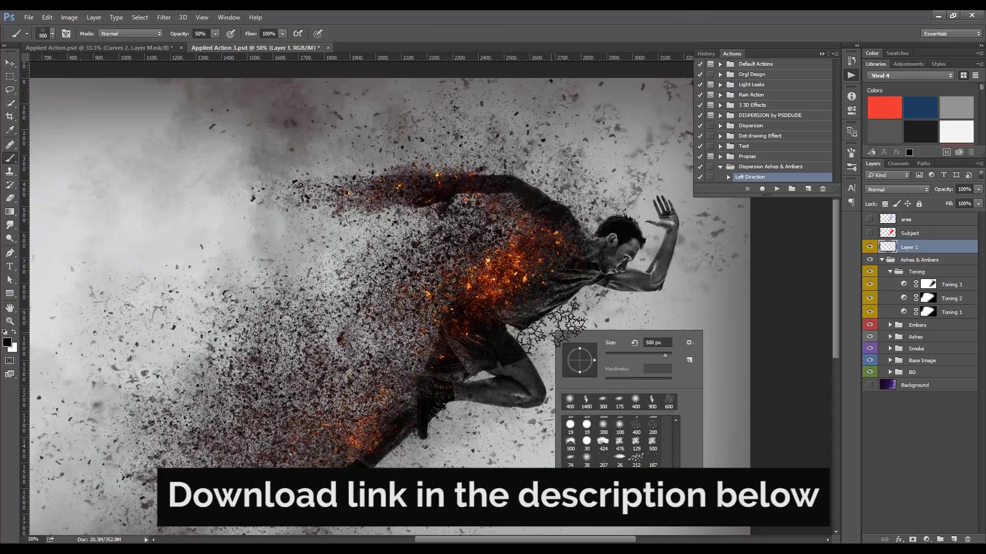
{"action": "key", "text": "Return"}
{"action": "key", "text": "bracketright"}
{"action": "key", "text": "bracketleft"}
{"action": "key", "text": "bracketleft"}
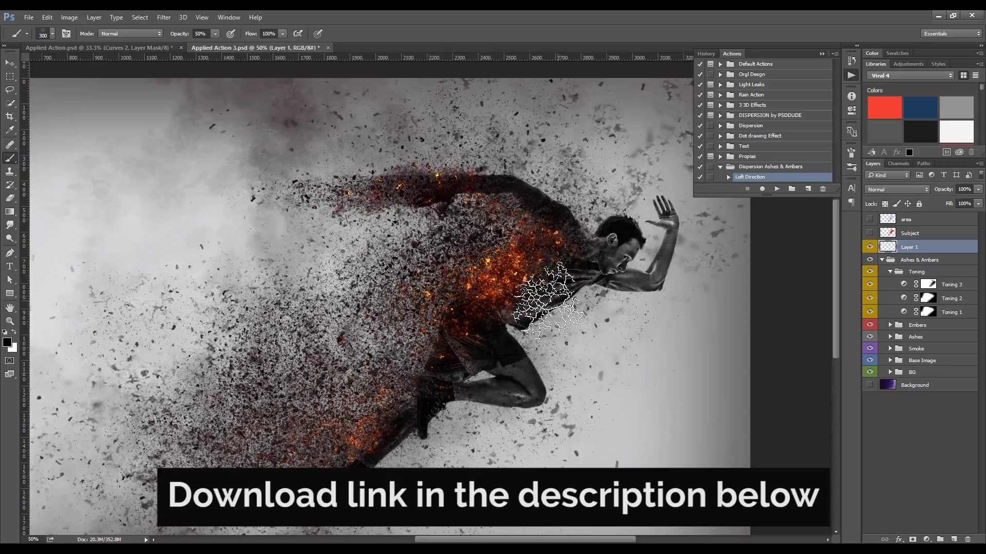
{"action": "key", "text": "bracketleft"}
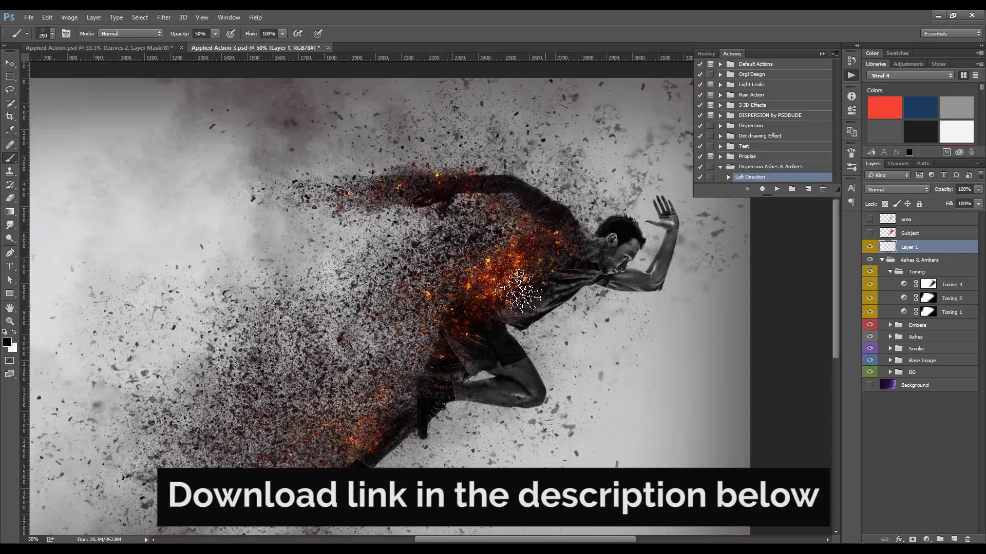
{"action": "left_click_drag", "start_coordinate": [473, 308], "coordinate": [469, 339]}
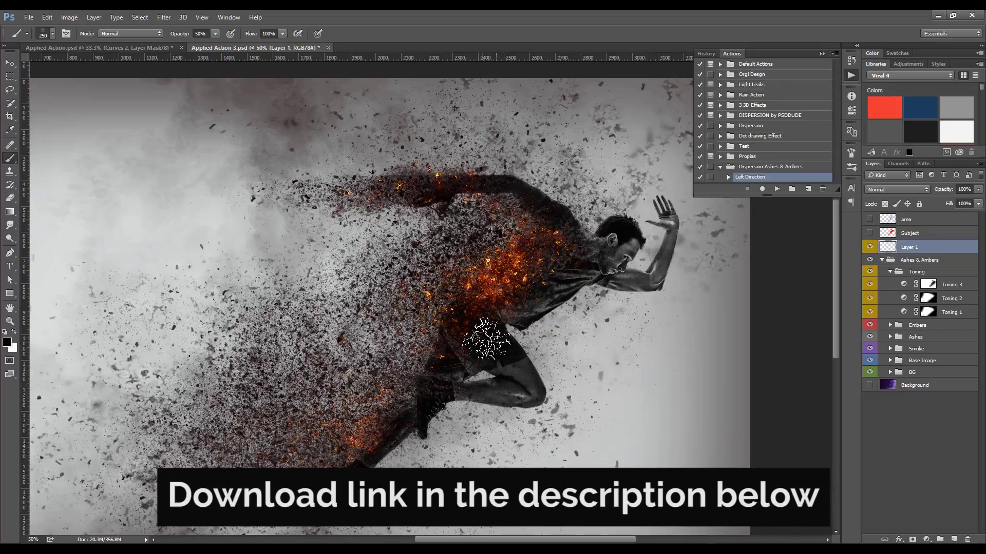
{"action": "left_click_drag", "start_coordinate": [472, 334], "coordinate": [469, 348]}
{"action": "key", "text": "bracketleft"}
{"action": "key", "text": "bracketleft"}
{"action": "key", "text": "bracketleft"}
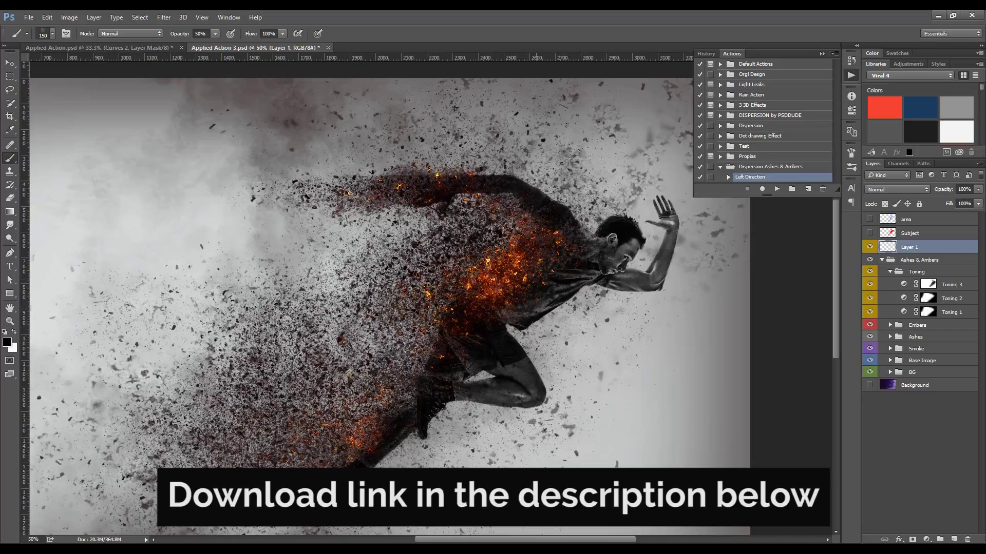
{"action": "key", "text": "ctrl+minus"}
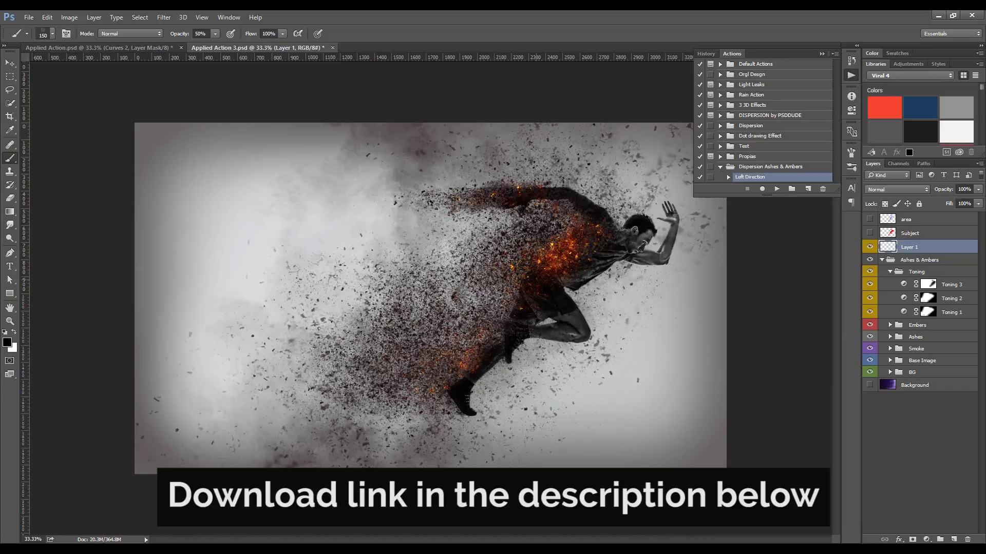
Save the runner image, add a Brightness/Contrast adjustment at brightness 29, and zoom in on the runner
{"action": "key", "text": "ctrl+s"}
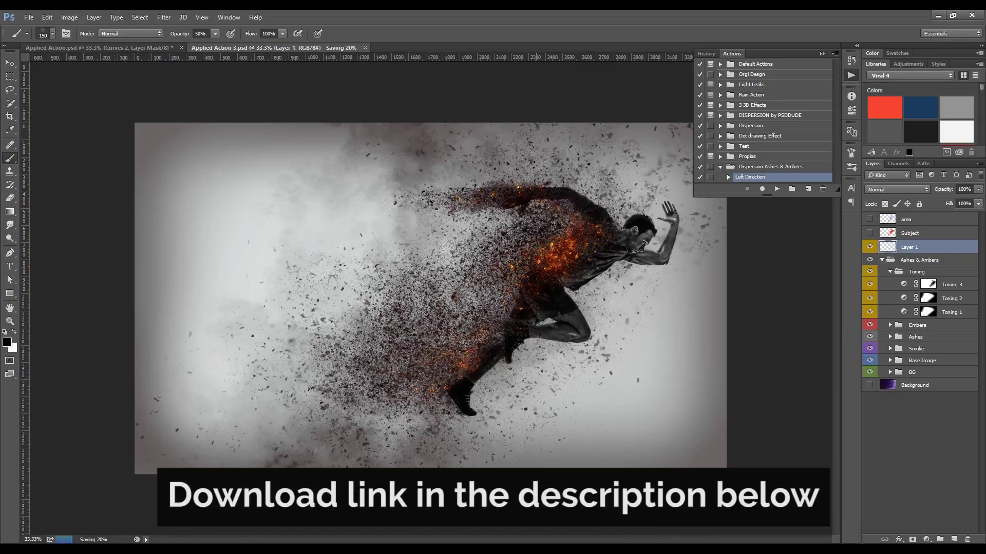
{"action": "left_click", "coordinate": [851, 110]}
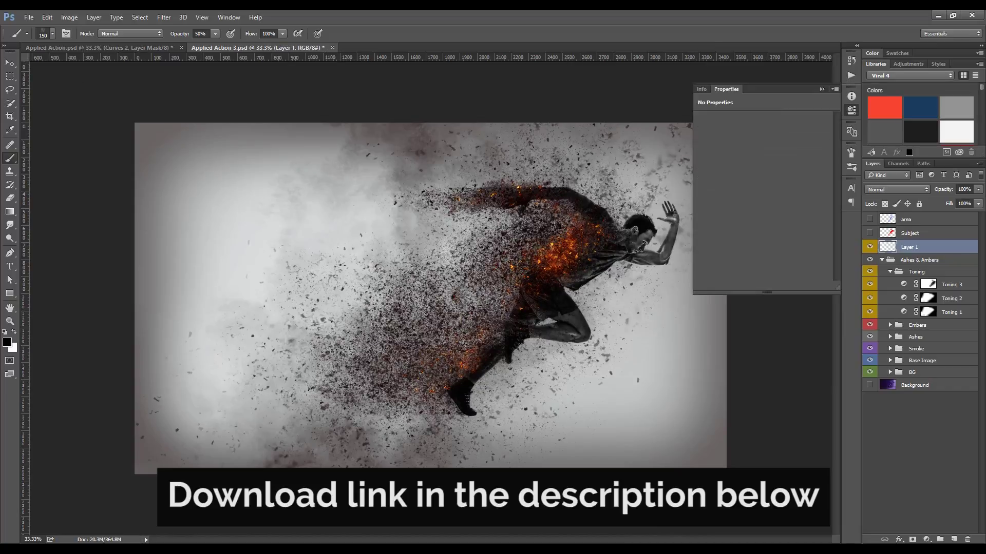
{"action": "left_click", "coordinate": [927, 540]}
{"action": "left_click", "coordinate": [933, 355]}
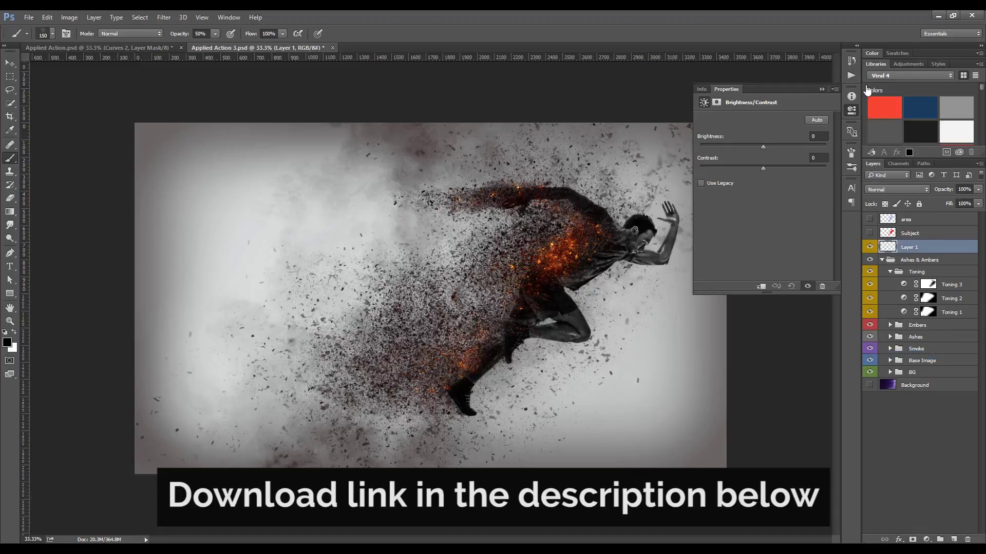
{"action": "left_click", "coordinate": [774, 147]}
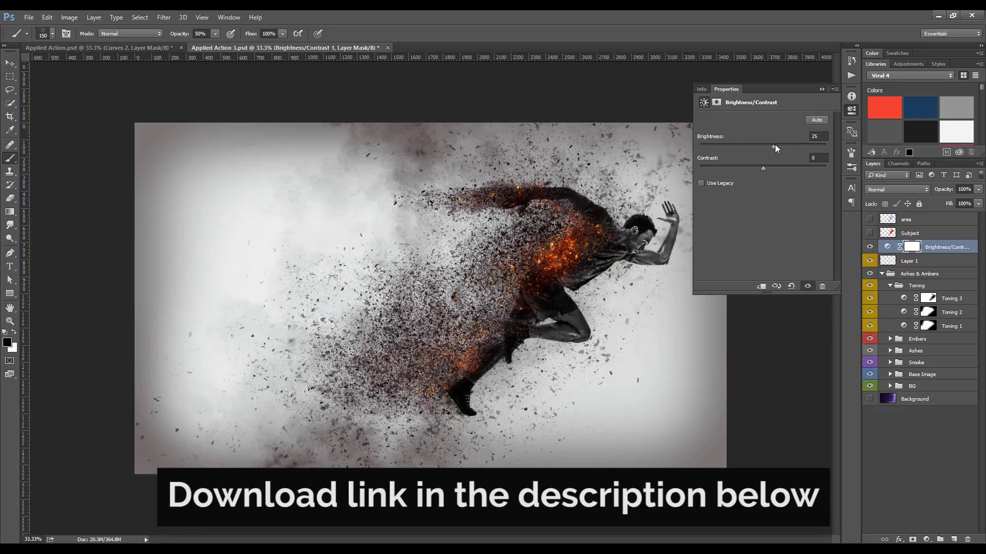
{"action": "key", "text": "ctrl+plus"}
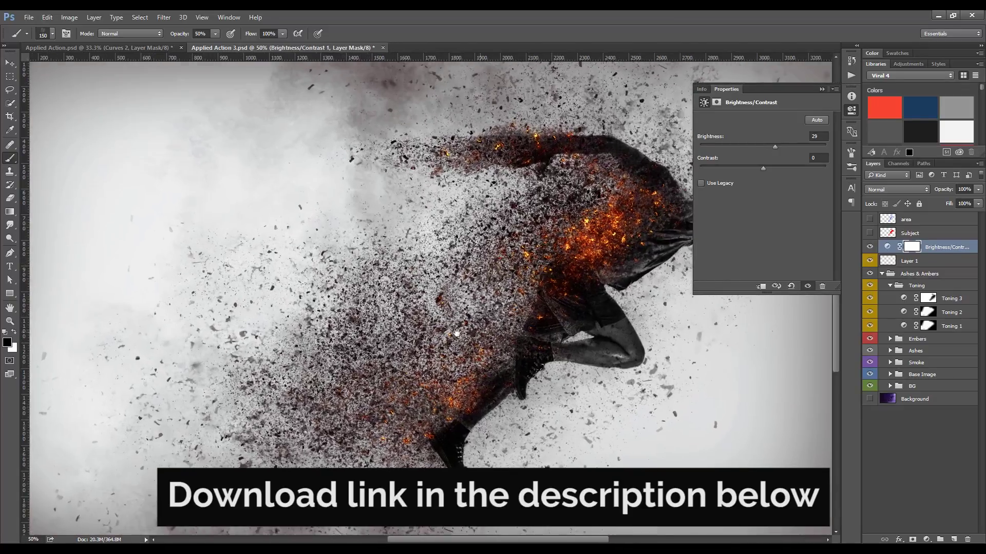
{"action": "left_click_drag", "start_coordinate": [562, 313], "coordinate": [453, 316]}
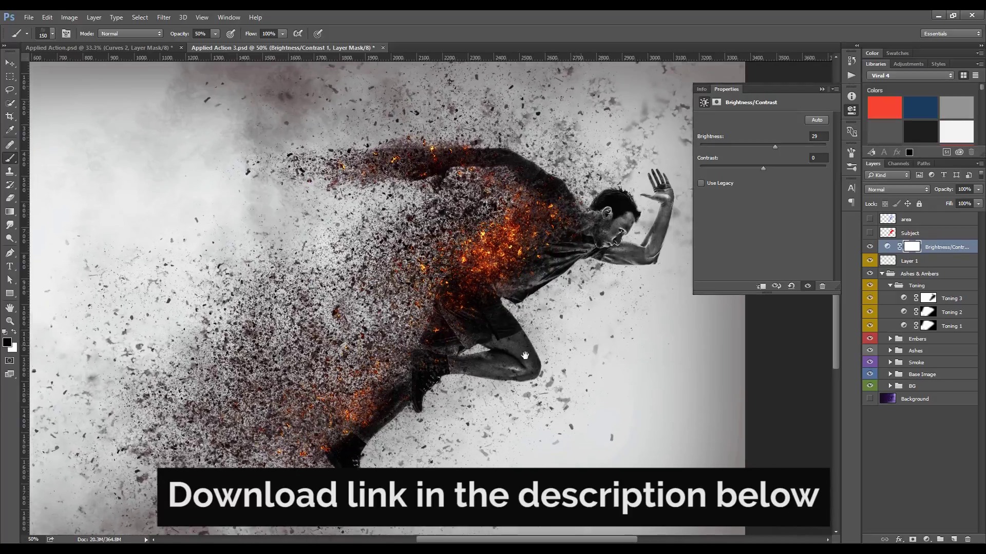
{"action": "left_click_drag", "start_coordinate": [579, 357], "coordinate": [508, 360]}
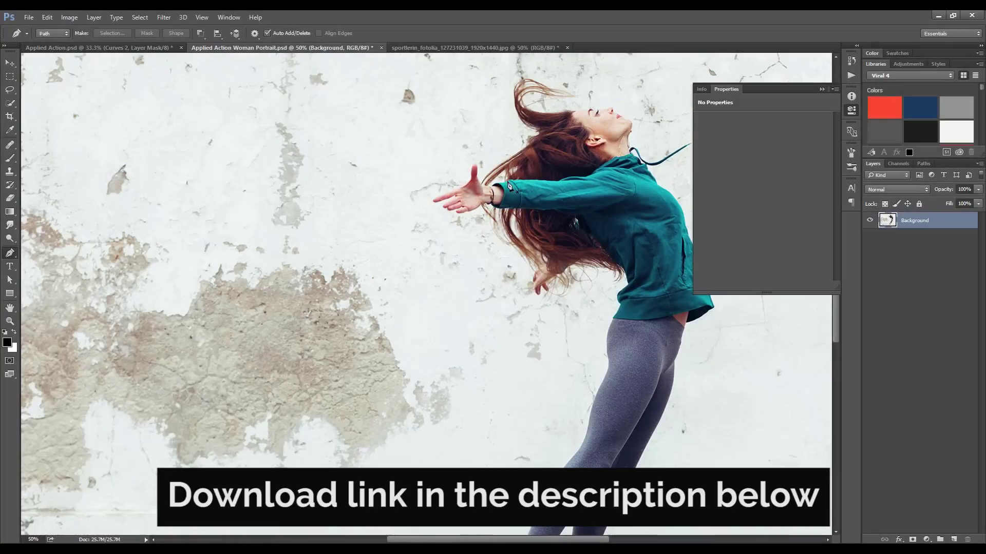
Zoom to 100% and trace the leaping woman's outline with the Pen tool, starting at her fingertip
{"action": "key", "text": "ctrl+plus"}
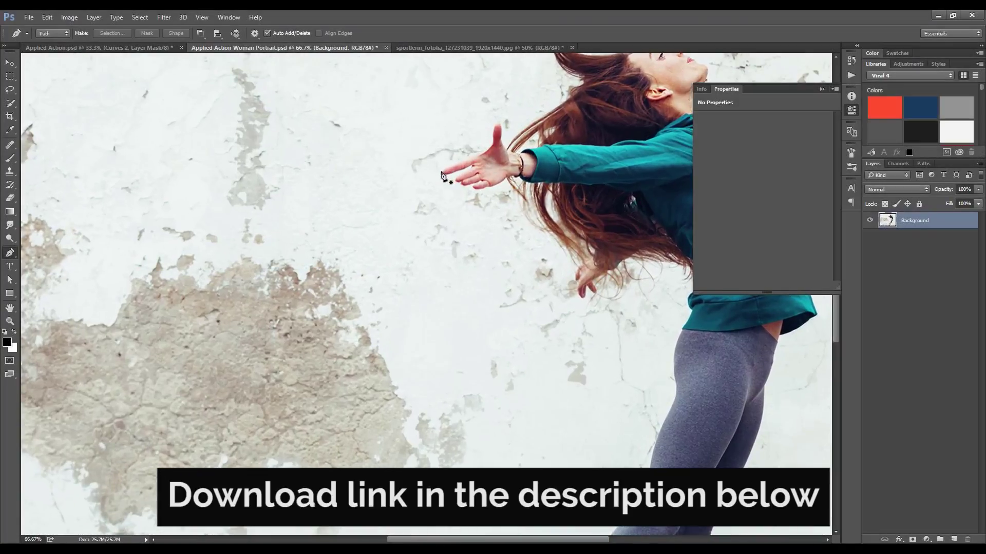
{"action": "left_click", "coordinate": [444, 174]}
{"action": "key", "text": "ctrl+plus"}
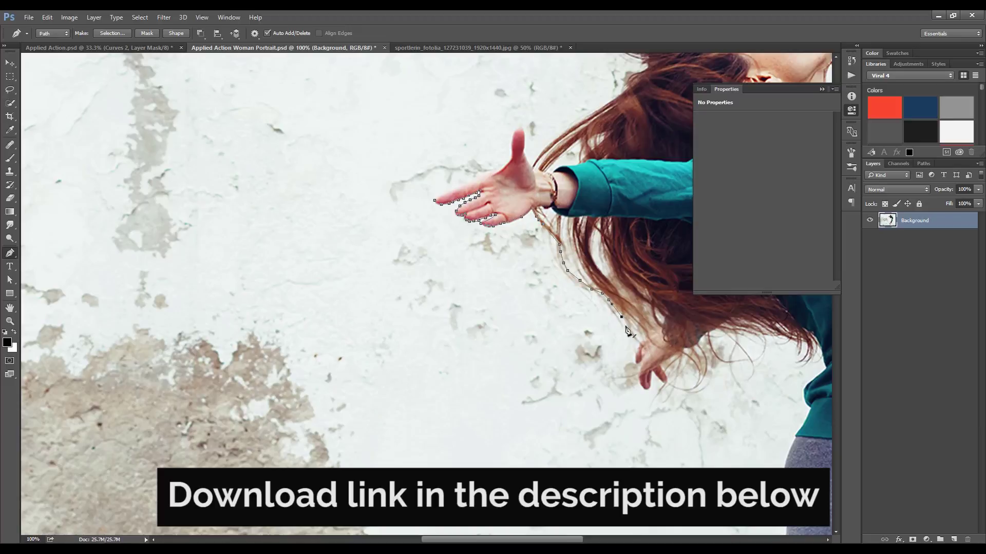
{"action": "left_click_drag", "start_coordinate": [636, 365], "coordinate": [637, 363]}
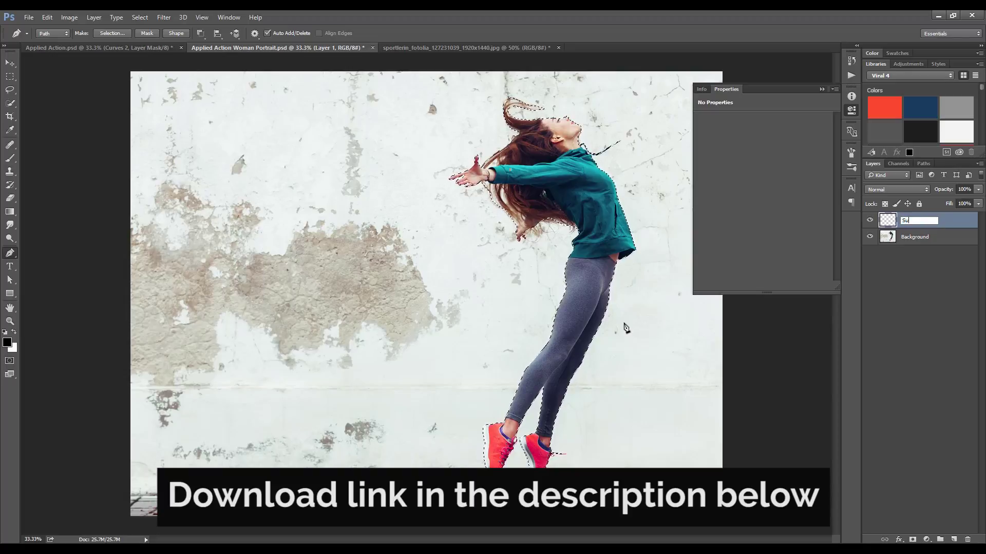
Name the layer Subject and fill the woman's selection with #ff0000 red
{"action": "key", "text": "Return"}
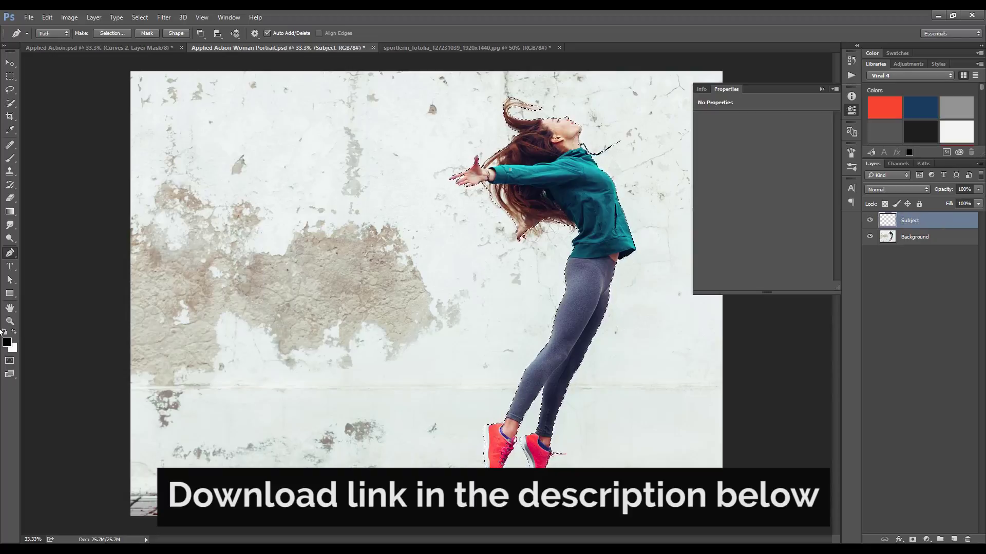
{"action": "left_click", "coordinate": [7, 343]}
{"action": "type", "text": "ff0000"}
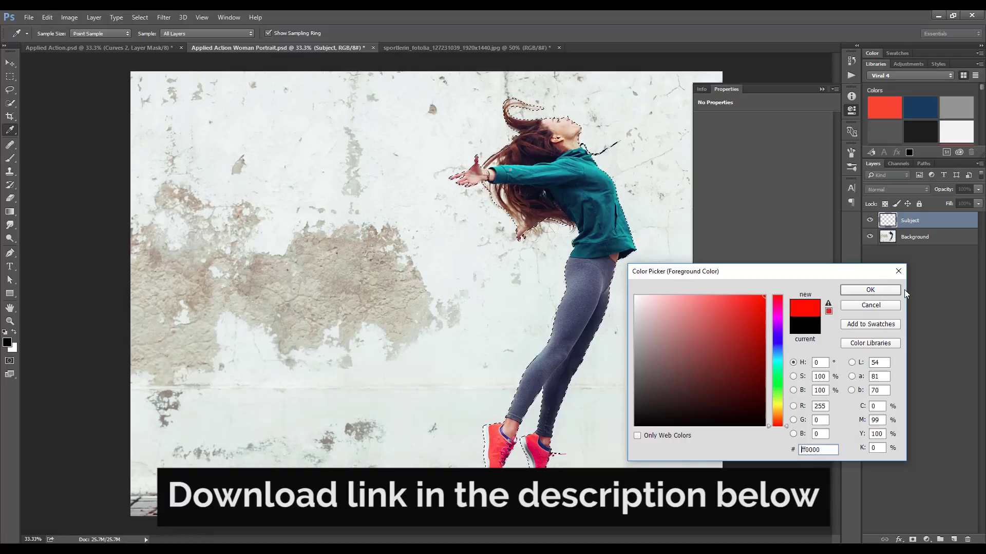
{"action": "left_click", "coordinate": [896, 291]}
{"action": "key", "text": "p"}
{"action": "key", "text": "alt+BackSpace"}
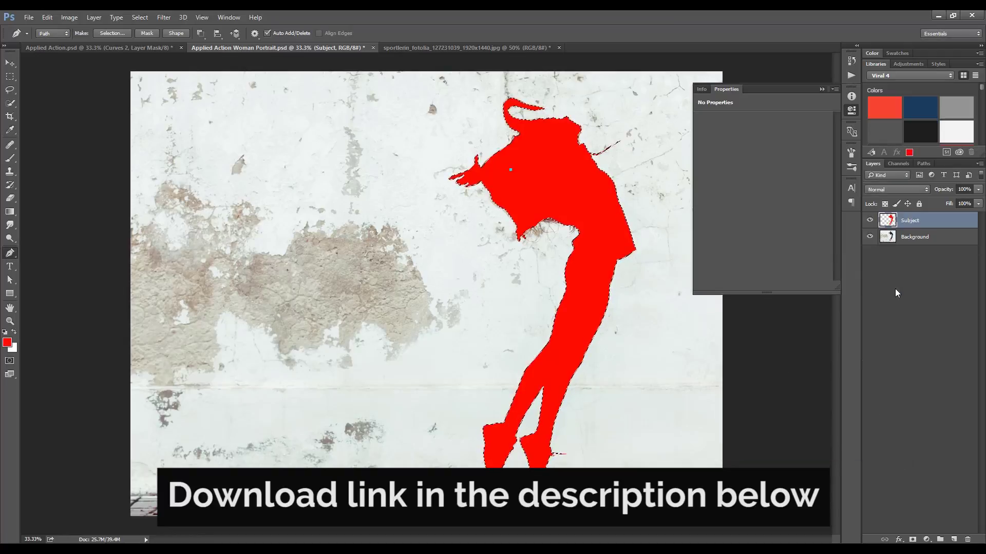
Add an empty layer named 'area' above the Subject layer
{"action": "key", "text": "ctrl+shift+n"}
{"action": "type", "text": "area"}
{"action": "key", "text": "Return"}
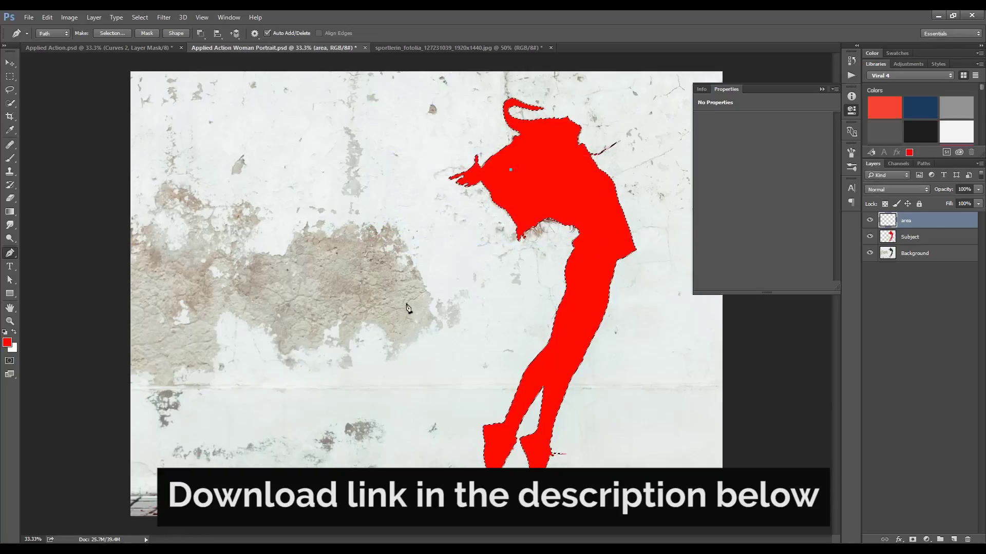
{"action": "key", "text": "b"}
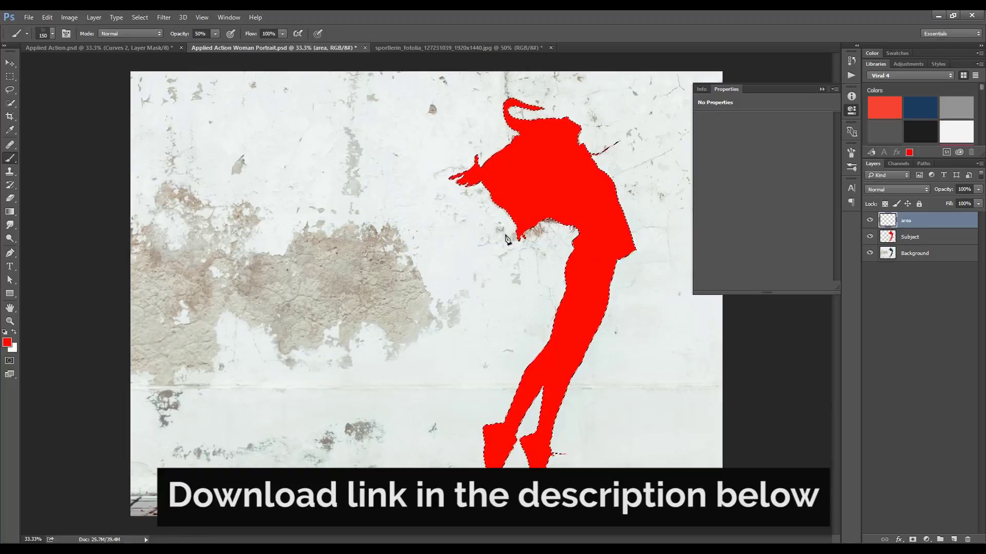
Set a large 400 px airbrush and choose bright blue as the foreground colour
{"action": "right_click", "coordinate": [537, 354]}
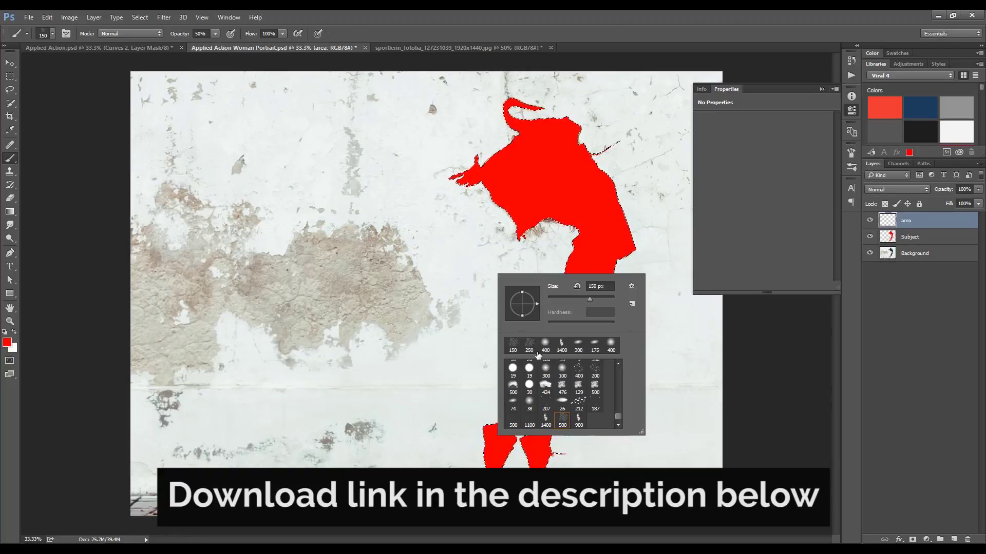
{"action": "left_click", "coordinate": [546, 343]}
{"action": "left_click", "coordinate": [368, 98]}
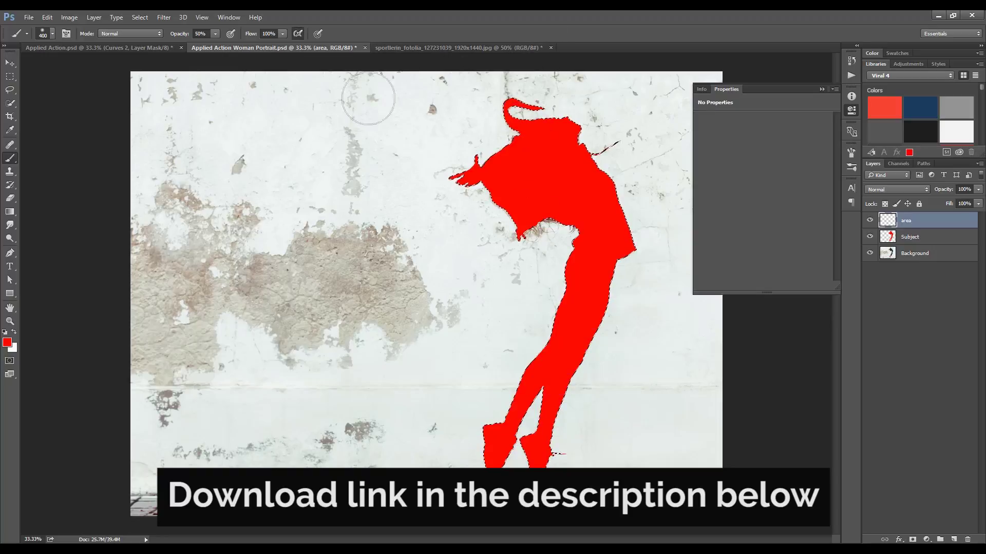
{"action": "left_click", "coordinate": [15, 333]}
{"action": "left_click", "coordinate": [7, 342]}
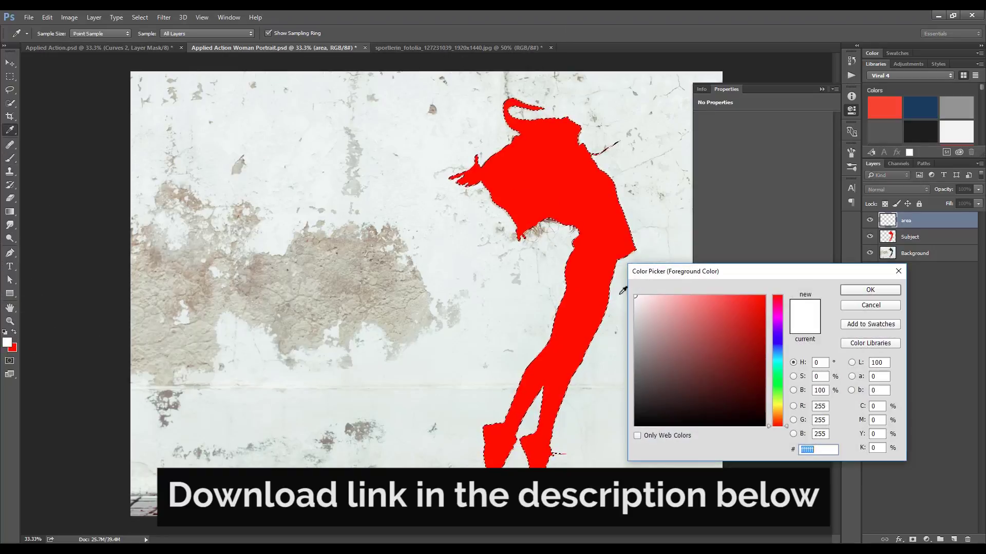
{"action": "left_click", "coordinate": [764, 296]}
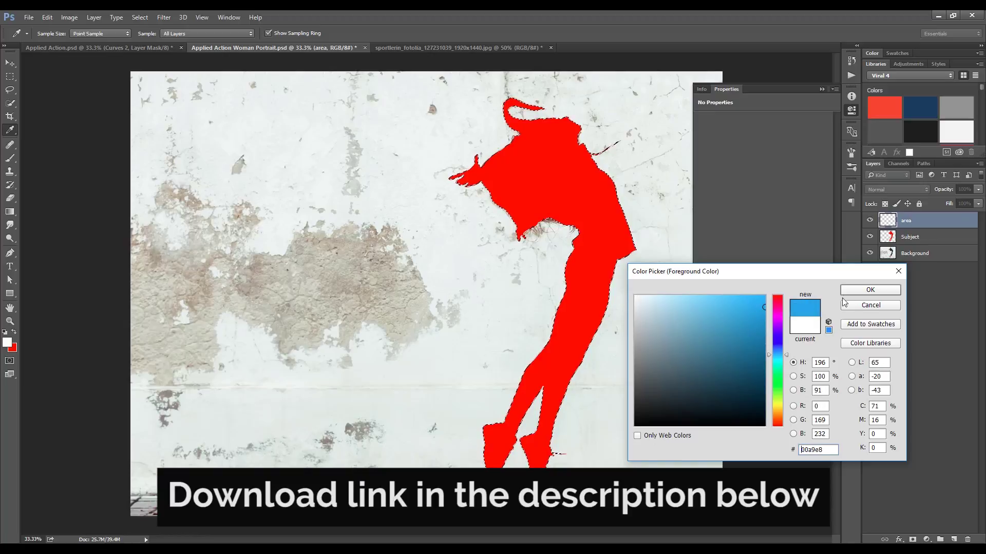
{"action": "left_click", "coordinate": [870, 290]}
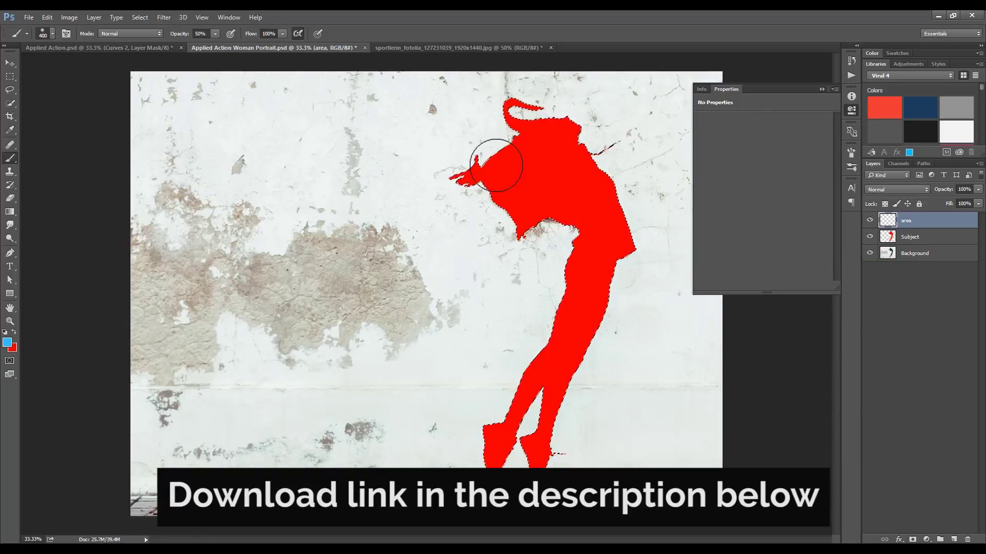
Paint blue at 100% opacity over the woman's arm, hand, shoulder, head and torso
{"action": "mouse_move", "coordinate": [496, 165]}
{"action": "left_mouse_down"}
{"action": "mouse_move", "coordinate": [462, 159]}
{"action": "mouse_move", "coordinate": [458, 193]}
{"action": "mouse_move", "coordinate": [462, 163]}
{"action": "left_mouse_up"}
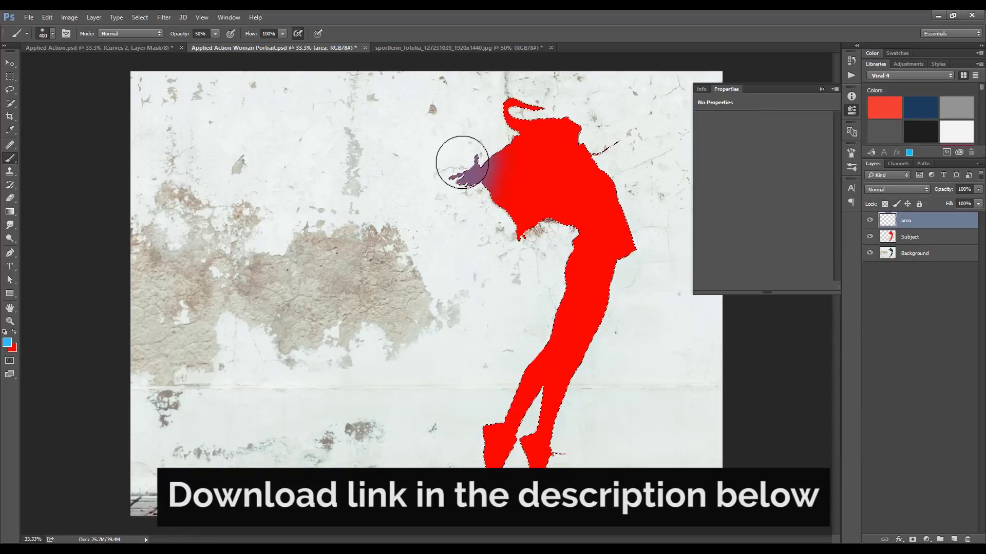
{"action": "left_click", "coordinate": [852, 152]}
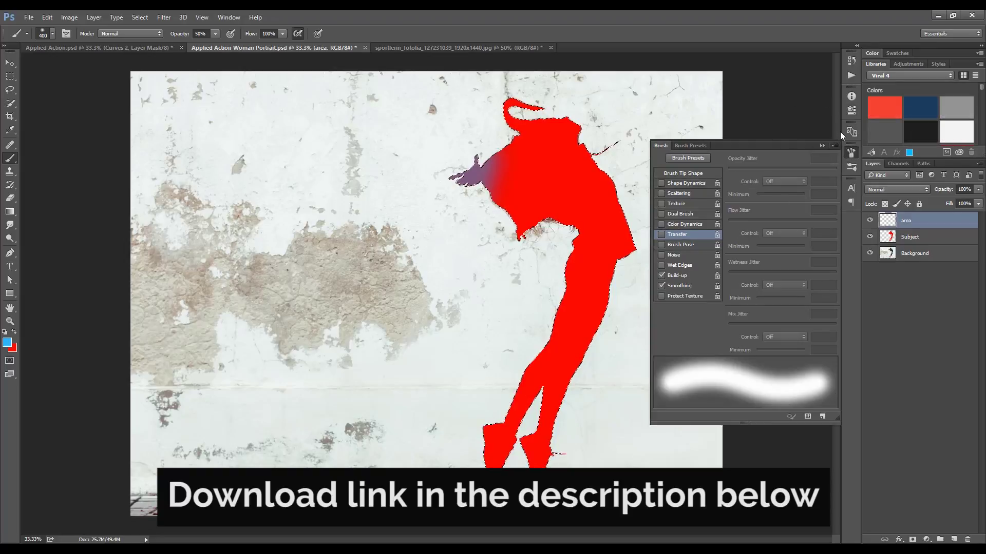
{"action": "left_click", "coordinate": [822, 146]}
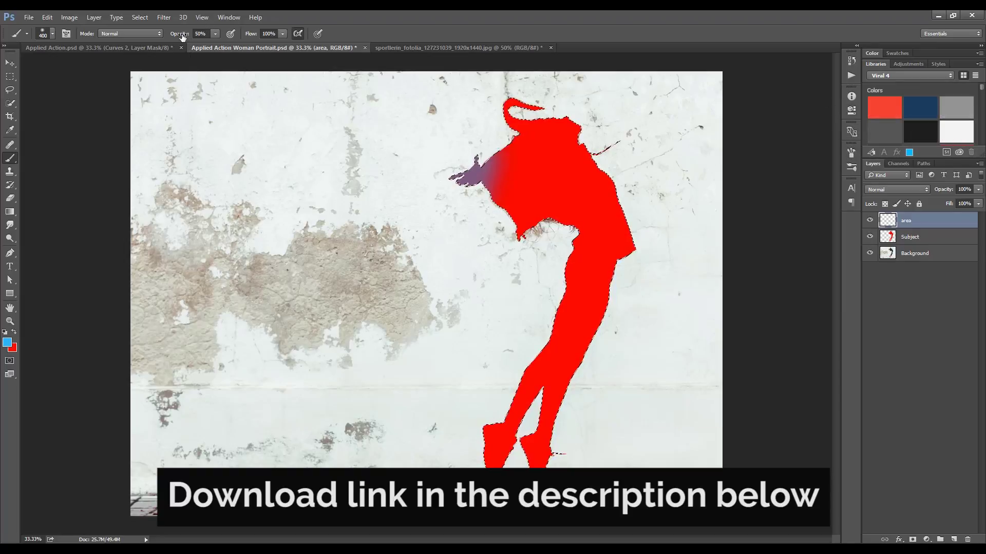
{"action": "left_click_drag", "start_coordinate": [182, 34], "coordinate": [224, 45]}
{"action": "left_click_drag", "start_coordinate": [468, 160], "coordinate": [462, 202]}
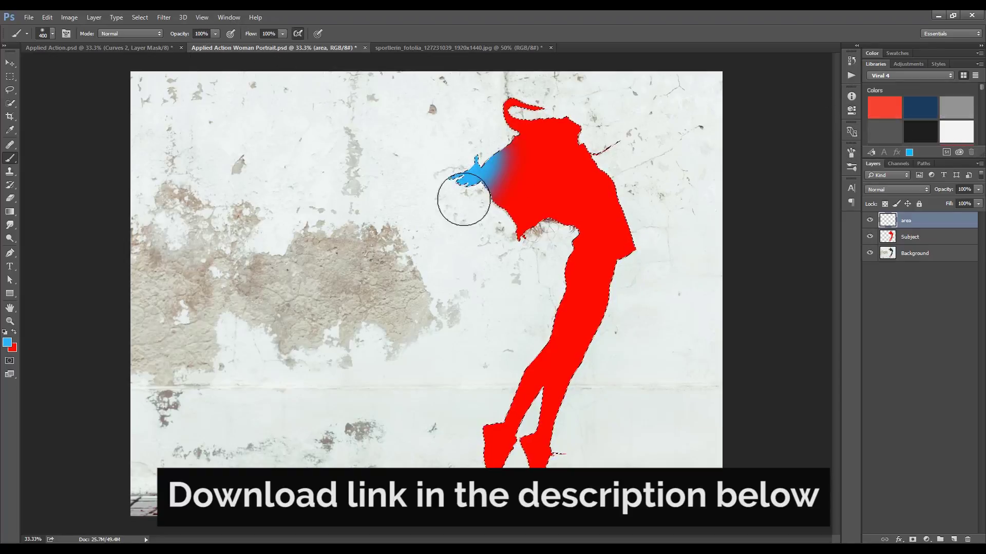
{"action": "mouse_move", "coordinate": [506, 237]}
{"action": "left_mouse_down"}
{"action": "mouse_move", "coordinate": [520, 106]}
{"action": "mouse_move", "coordinate": [537, 219]}
{"action": "mouse_move", "coordinate": [569, 245]}
{"action": "mouse_move", "coordinate": [520, 332]}
{"action": "mouse_move", "coordinate": [548, 341]}
{"action": "mouse_move", "coordinate": [495, 396]}
{"action": "mouse_move", "coordinate": [479, 429]}
{"action": "mouse_move", "coordinate": [488, 468]}
{"action": "mouse_move", "coordinate": [528, 379]}
{"action": "mouse_move", "coordinate": [526, 394]}
{"action": "left_mouse_up"}
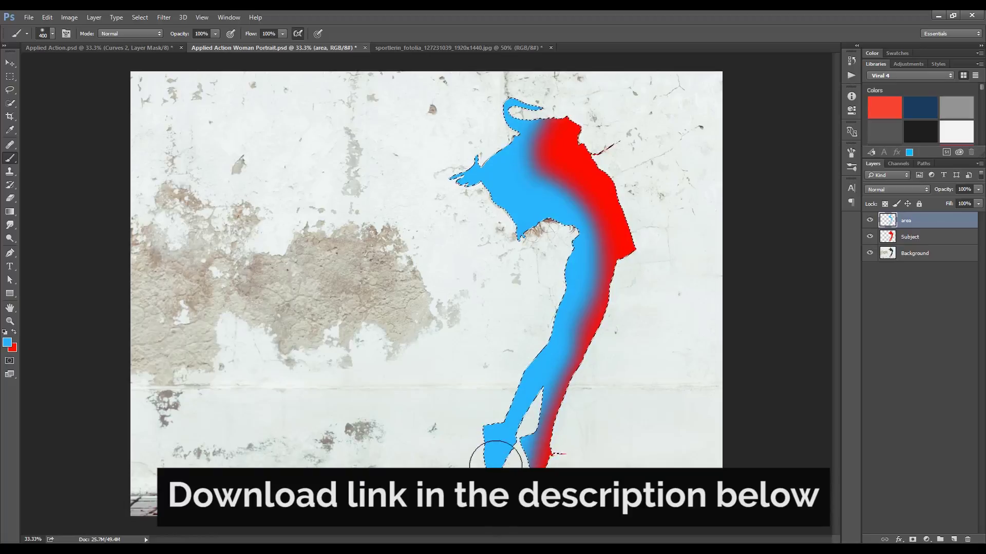
{"action": "mouse_move", "coordinate": [502, 211]}
{"action": "left_mouse_down"}
{"action": "mouse_move", "coordinate": [510, 106]}
{"action": "mouse_move", "coordinate": [515, 163]}
{"action": "left_mouse_up"}
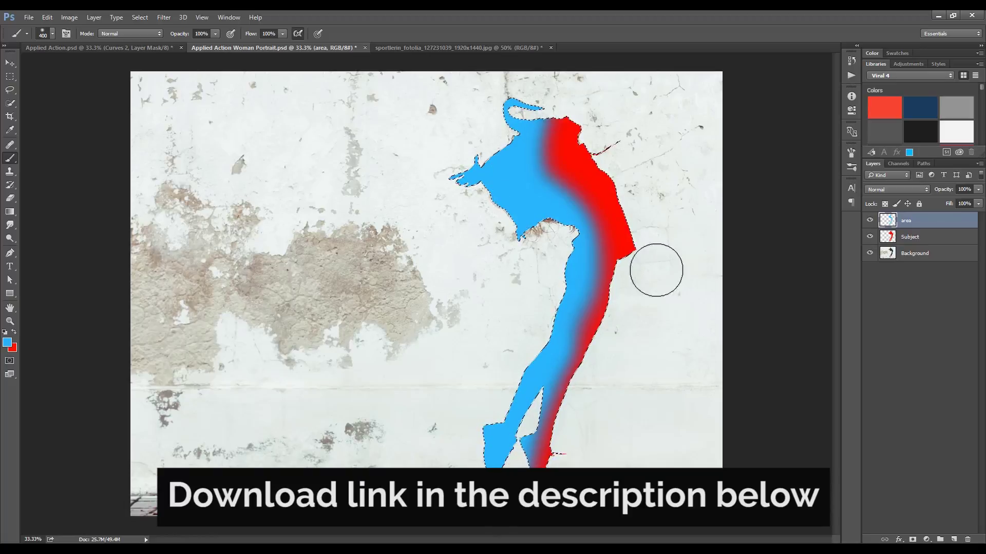
Hide the area and Subject layers to reveal the original photo
{"action": "key", "text": "v"}
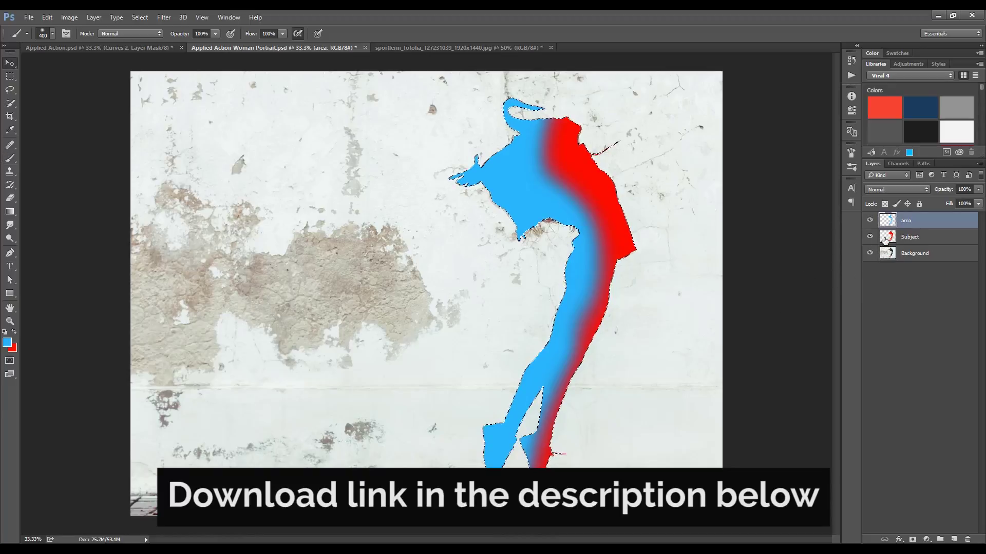
{"action": "left_click", "coordinate": [870, 220]}
{"action": "left_click", "coordinate": [914, 253]}
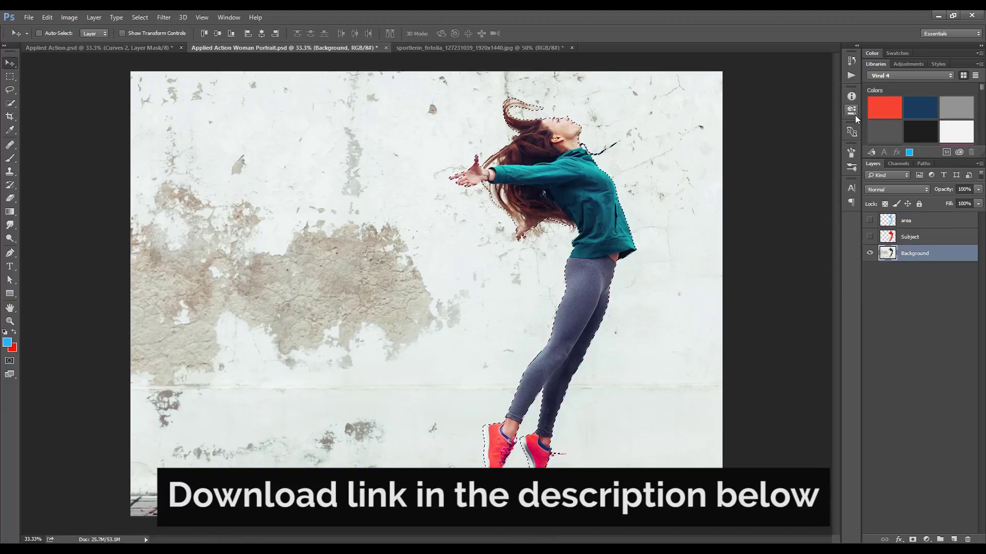
Deselect, then run the Left Direction action from the Dispersion Ashes & Ambers set
{"action": "key", "text": "ctrl+d"}
{"action": "left_click", "coordinate": [852, 75]}
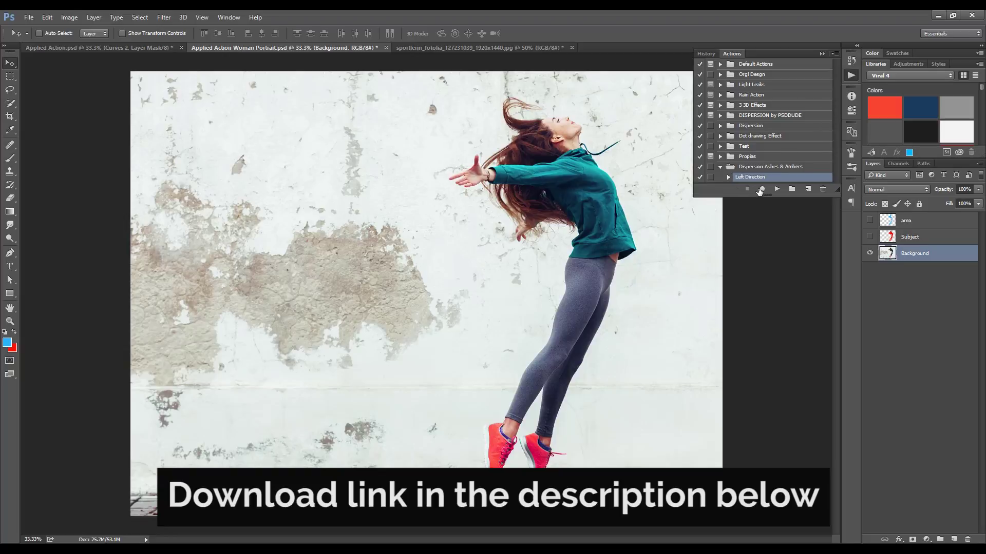
{"action": "left_click", "coordinate": [777, 189]}
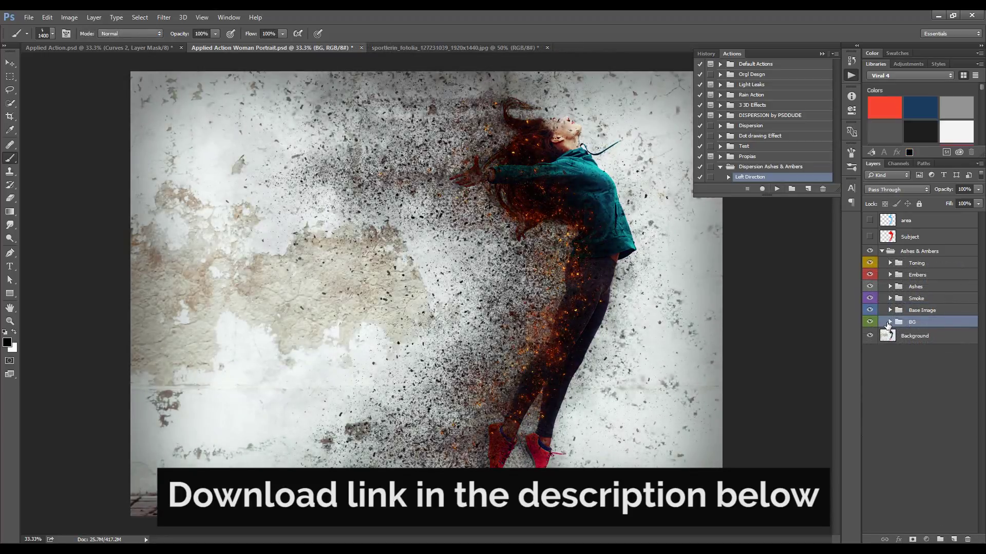
{"action": "left_click", "coordinate": [889, 321]}
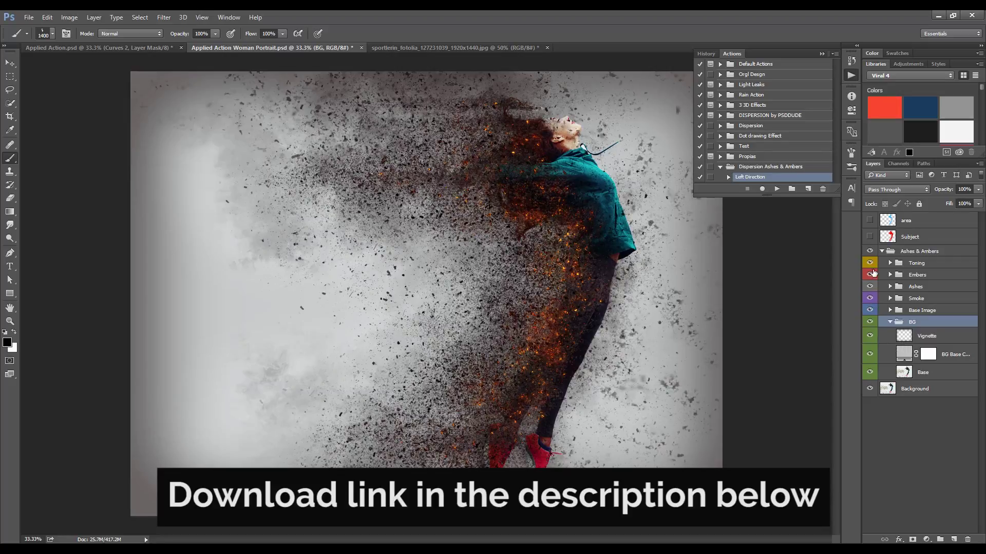
Expand Base Image, hide its Subject adjustment layer, and expand the Toning group
{"action": "left_click", "coordinate": [885, 311]}
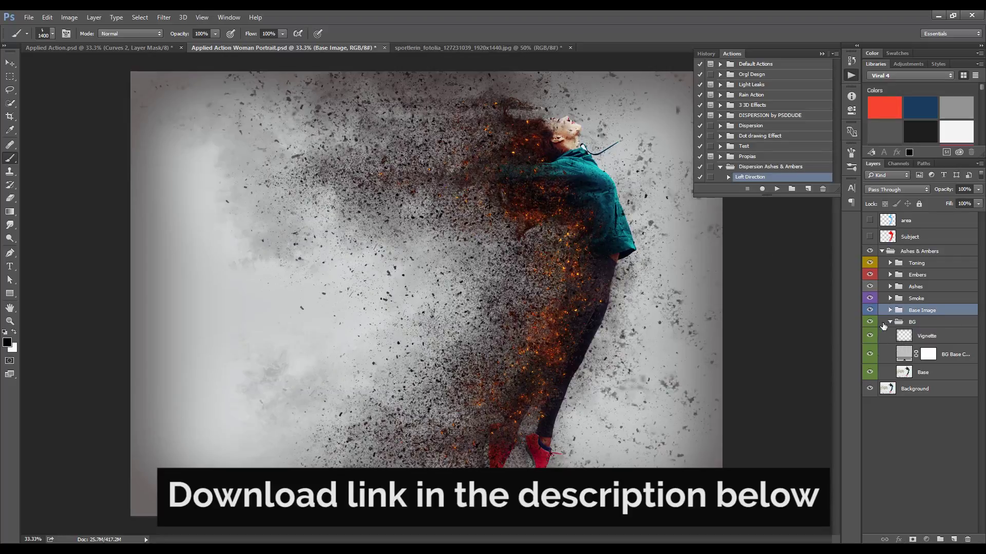
{"action": "left_click", "coordinate": [891, 311]}
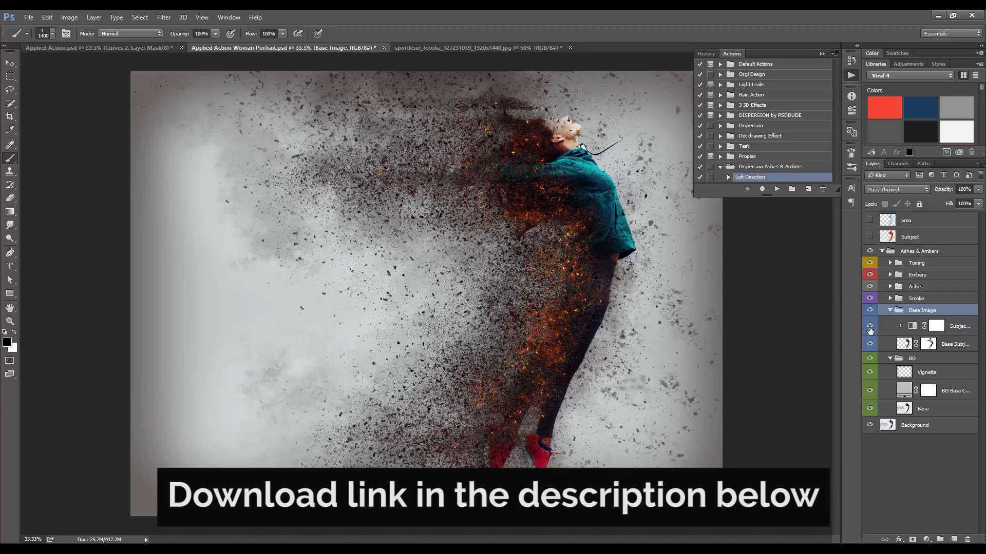
{"action": "left_click", "coordinate": [870, 327]}
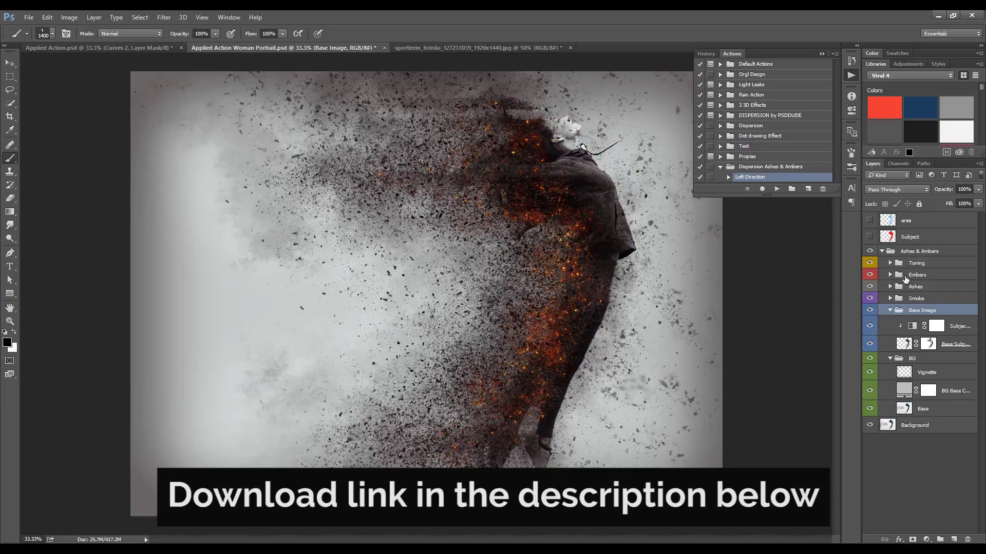
{"action": "left_click", "coordinate": [890, 263]}
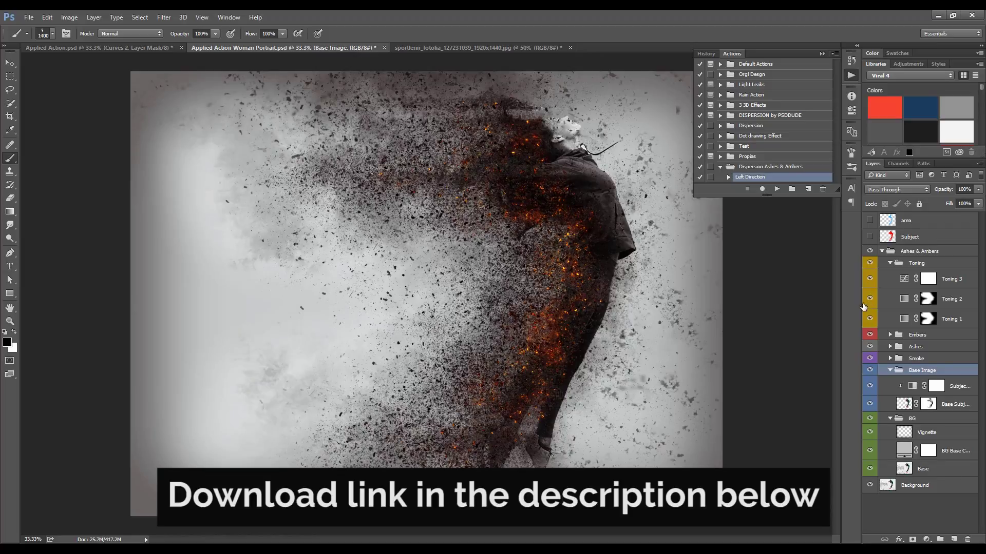
Zoom in and pan around the figure to inspect the particles, then zoom back out
{"action": "key", "text": "ctrl+plus"}
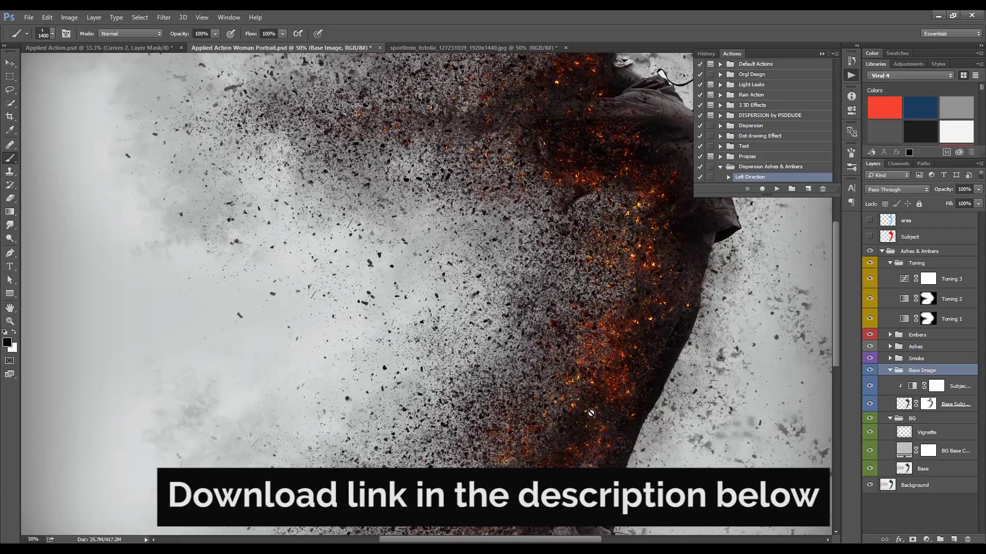
{"action": "mouse_move", "coordinate": [591, 413]}
{"action": "left_mouse_down"}
{"action": "mouse_move", "coordinate": [607, 370]}
{"action": "mouse_move", "coordinate": [549, 394]}
{"action": "left_mouse_up"}
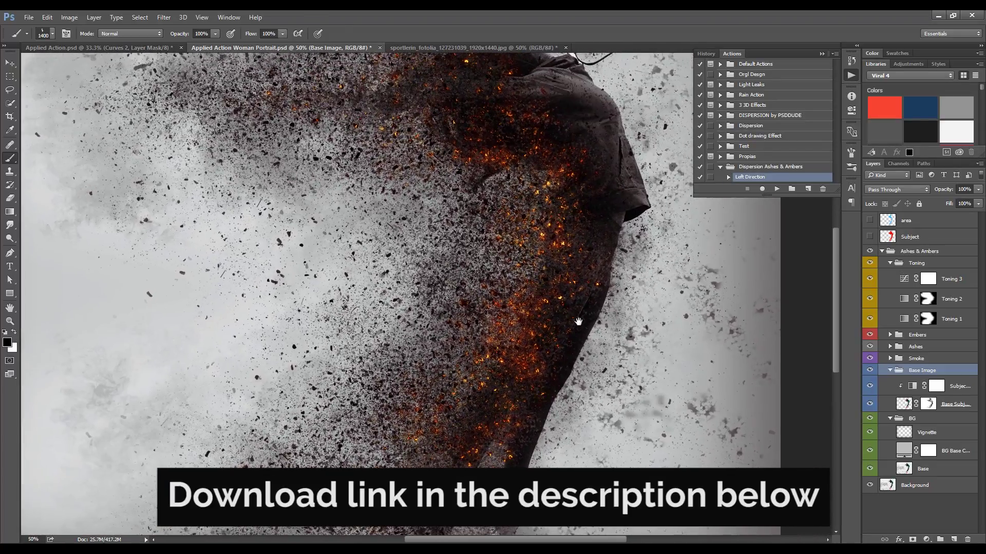
{"action": "mouse_move", "coordinate": [577, 324]}
{"action": "left_mouse_down"}
{"action": "mouse_move", "coordinate": [557, 385]}
{"action": "mouse_move", "coordinate": [566, 264]}
{"action": "left_mouse_up"}
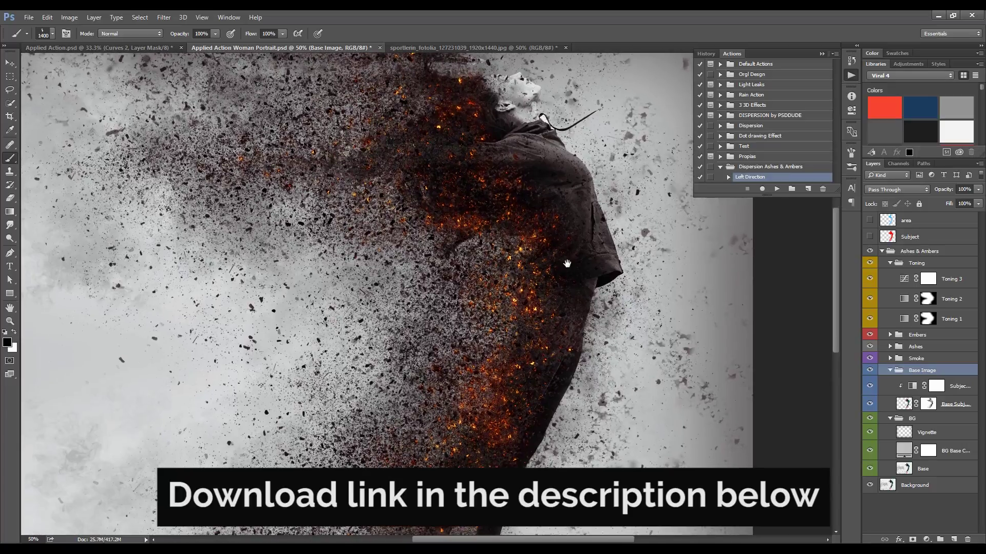
{"action": "mouse_move", "coordinate": [555, 315]}
{"action": "left_mouse_down"}
{"action": "mouse_move", "coordinate": [539, 293]}
{"action": "mouse_move", "coordinate": [539, 323]}
{"action": "left_mouse_up"}
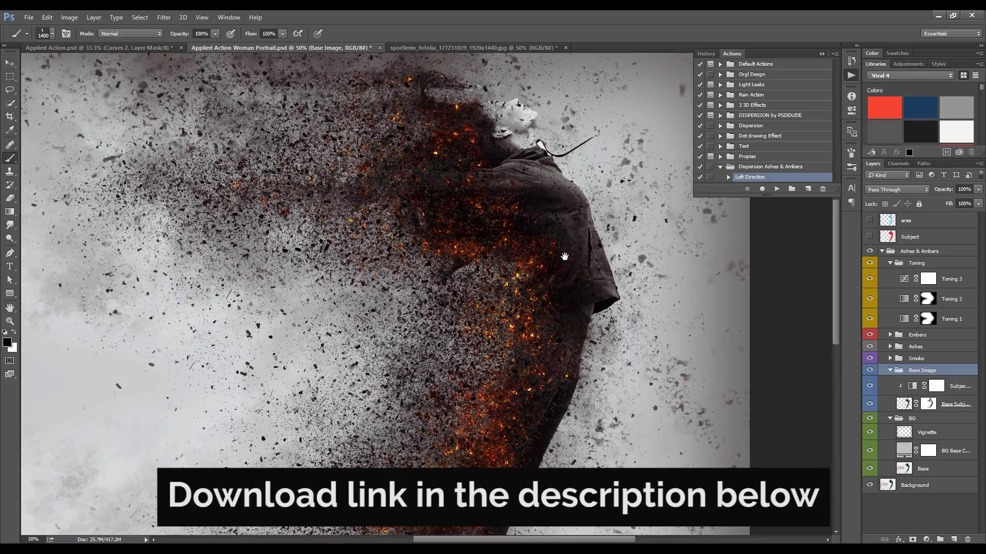
{"action": "left_click_drag", "start_coordinate": [564, 257], "coordinate": [567, 324]}
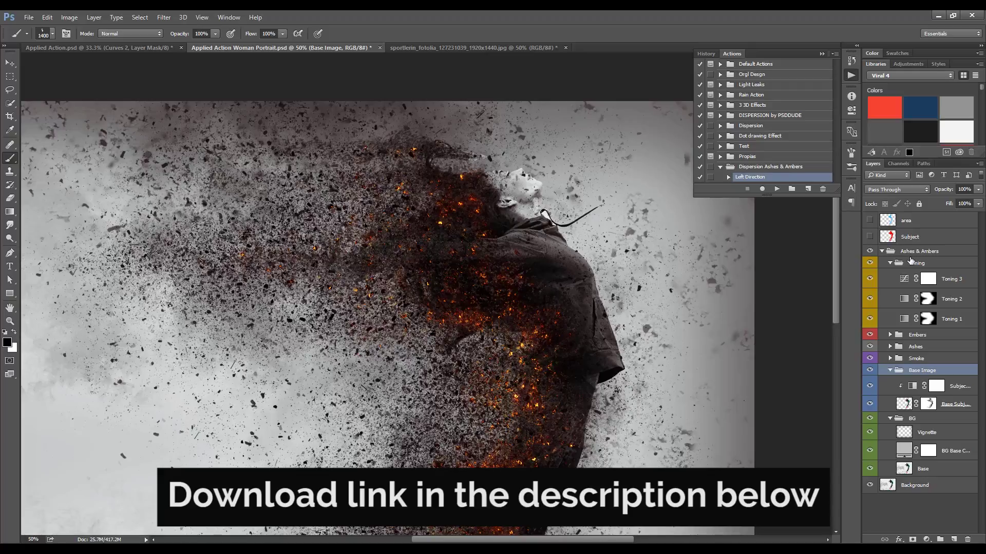
{"action": "key", "text": "ctrl+minus"}
Add a brightening Curves adjustment above the Ashes & Ambers group, then select the Subject layer
{"action": "left_click", "coordinate": [919, 251]}
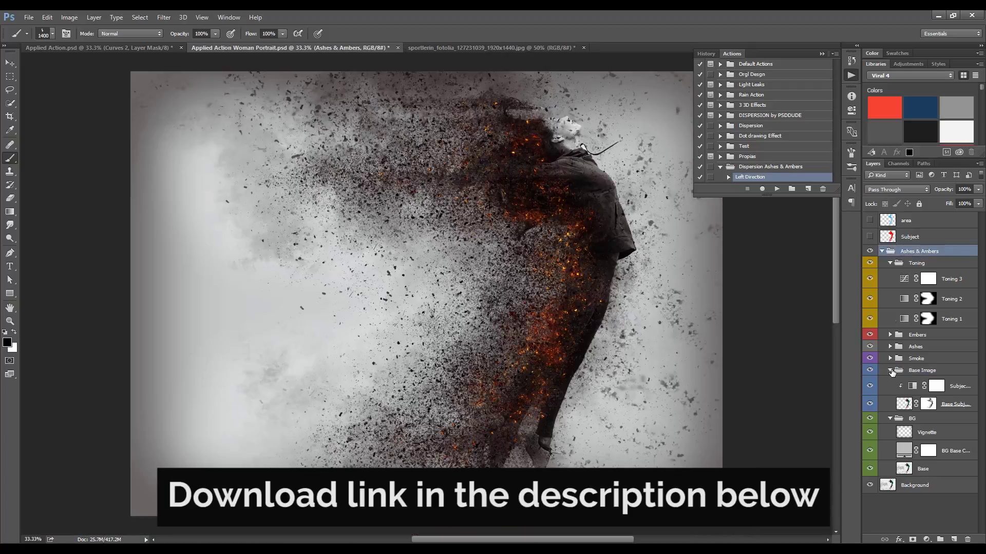
{"action": "left_click", "coordinate": [927, 539]}
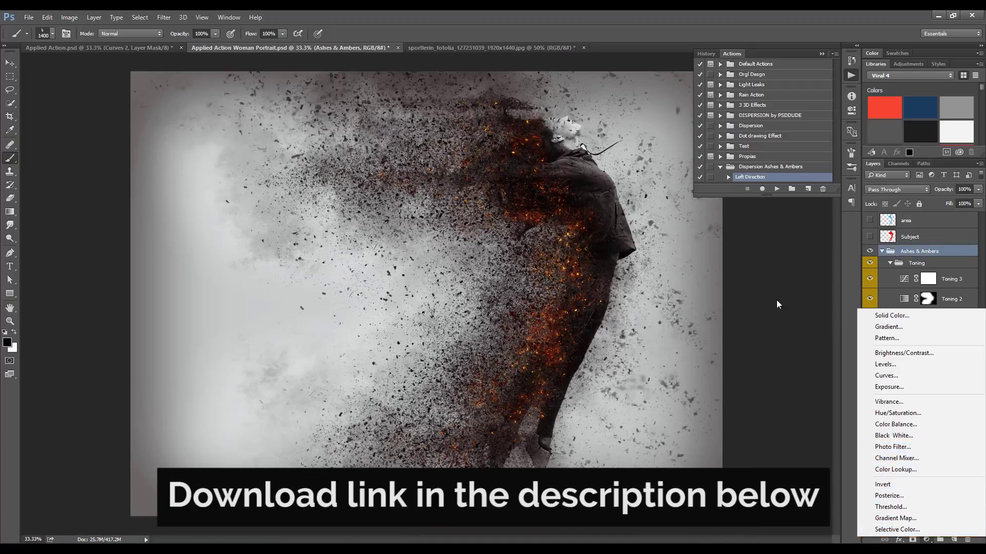
{"action": "left_click", "coordinate": [888, 375]}
{"action": "left_click_drag", "start_coordinate": [854, 376], "coordinate": [741, 177]}
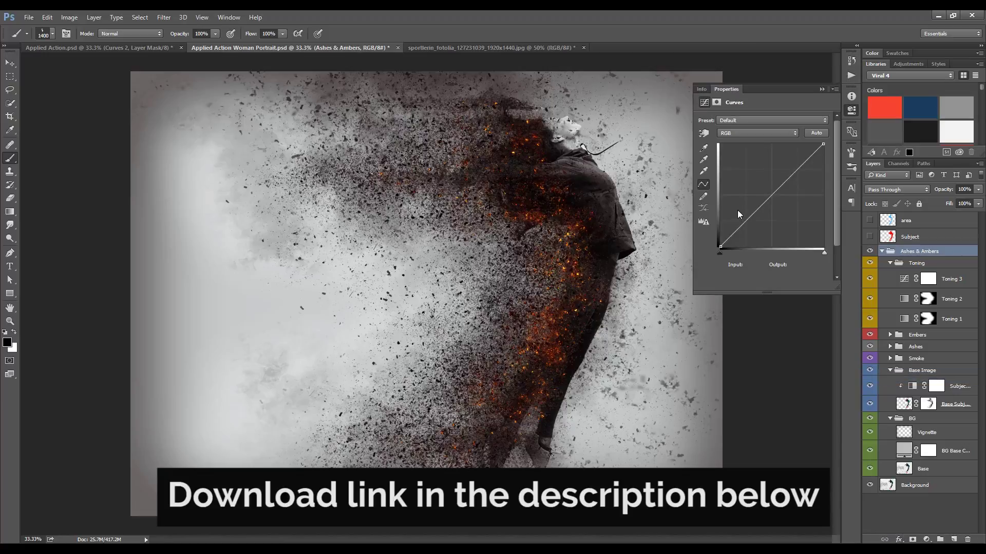
{"action": "left_click_drag", "start_coordinate": [745, 222], "coordinate": [744, 213]}
{"action": "key", "text": "x"}
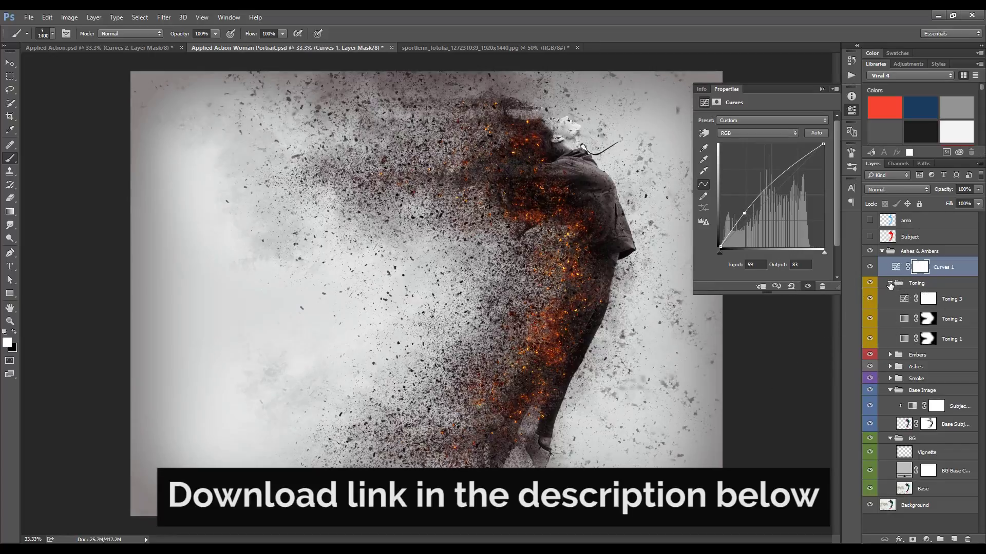
{"action": "key", "text": "alt+bracketright"}
{"action": "key", "text": "alt+bracketright"}
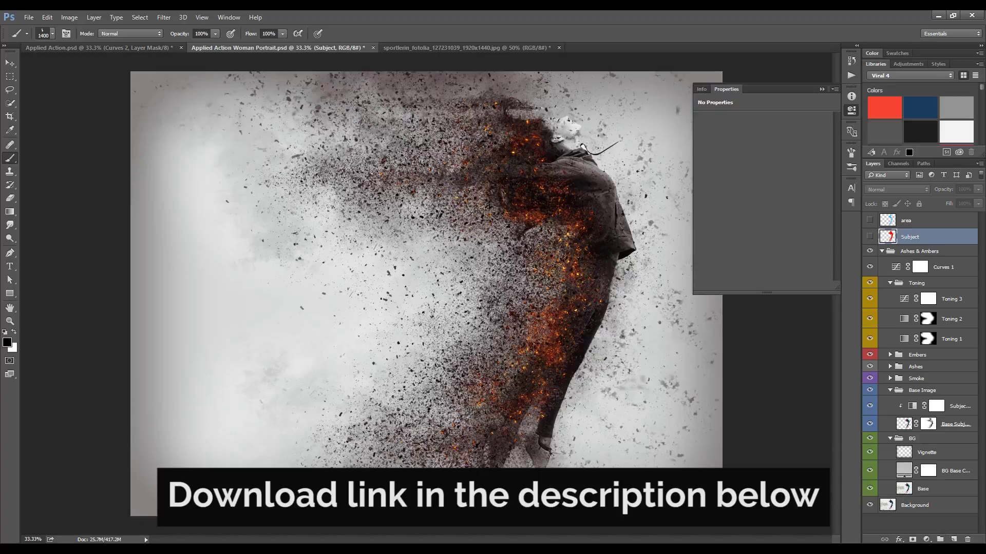
On a new layer, paint white crack texture at 250 px across the hoodie and chest
{"action": "left_click", "coordinate": [954, 541]}
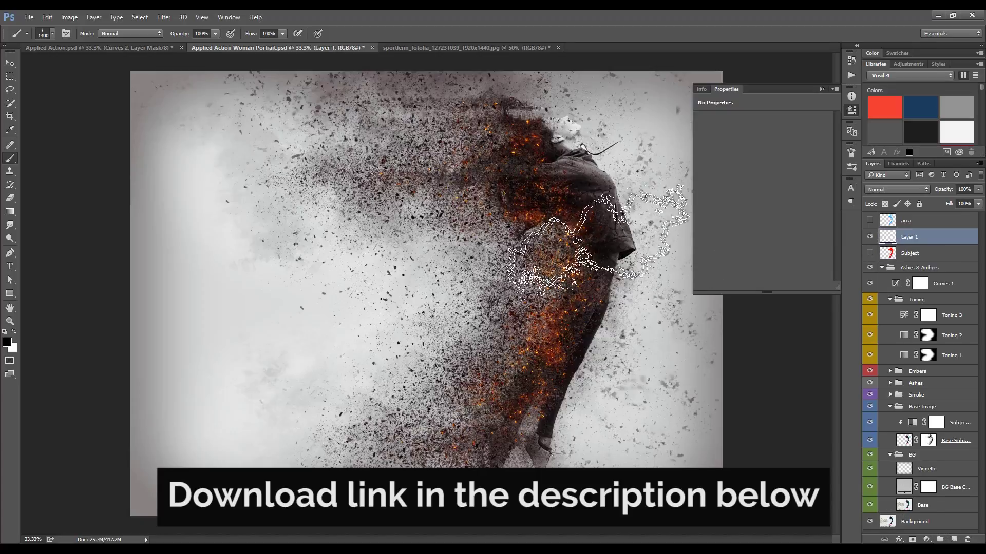
{"action": "right_click", "coordinate": [566, 300]}
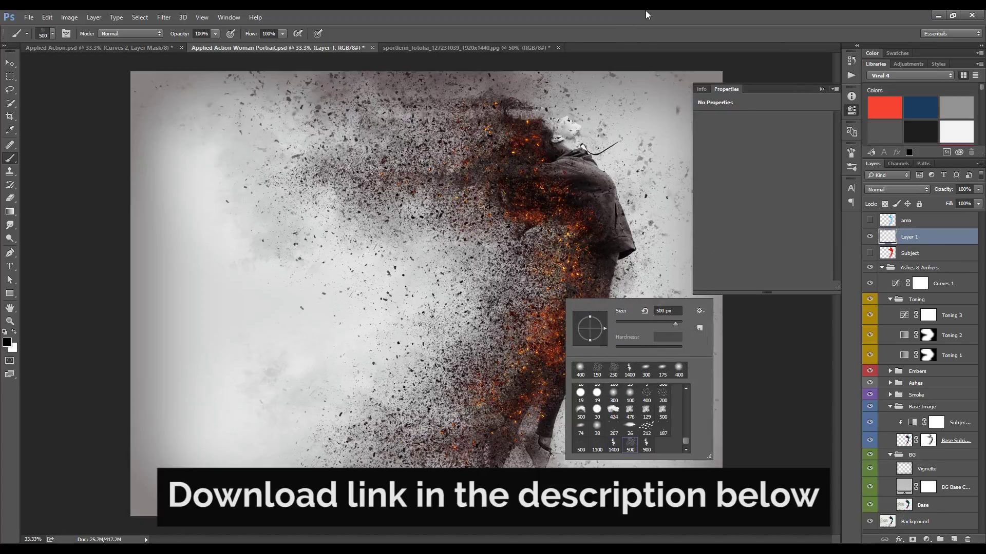
{"action": "key", "text": "Return"}
{"action": "key", "text": "ctrl+plus"}
{"action": "key", "text": "ctrl+plus"}
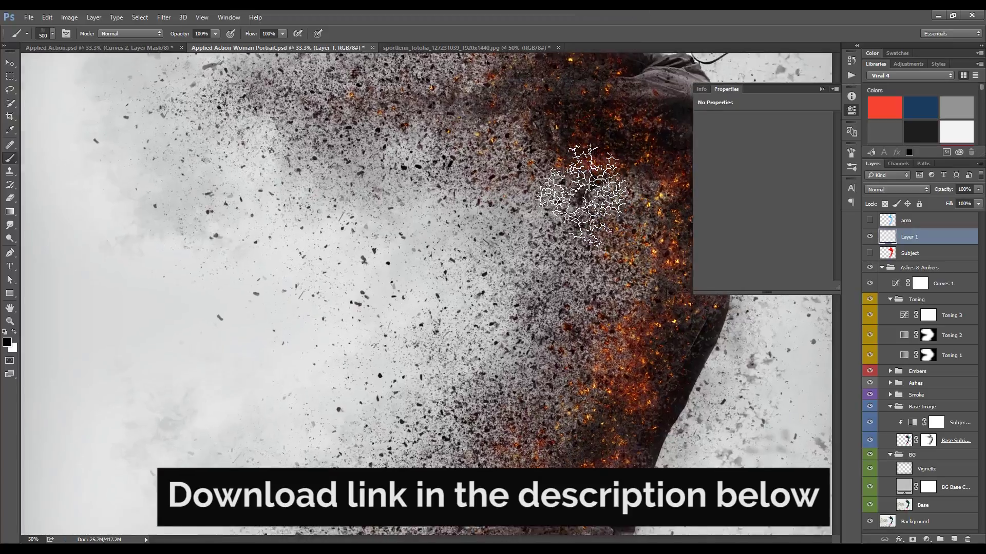
{"action": "left_click_drag", "start_coordinate": [488, 360], "coordinate": [436, 308]}
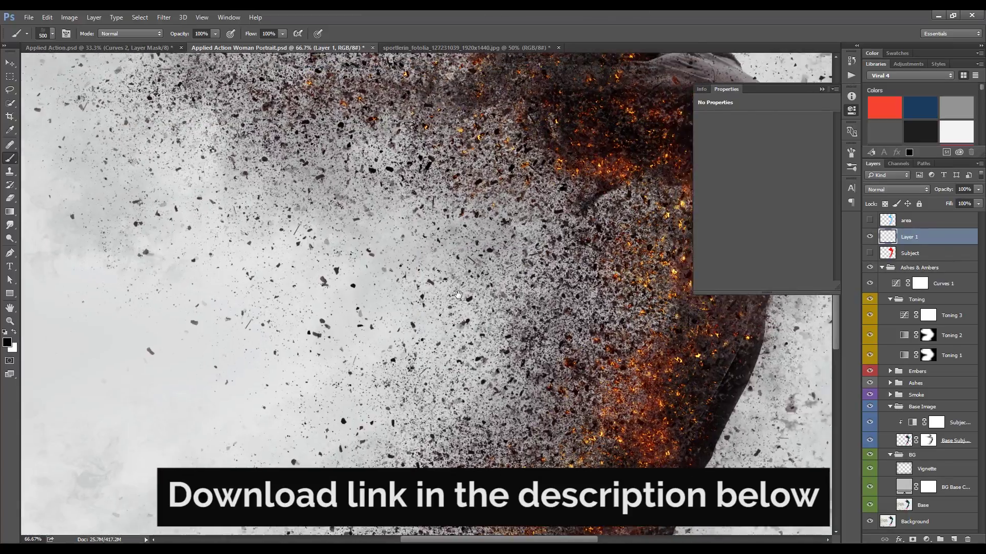
{"action": "left_click_drag", "start_coordinate": [526, 232], "coordinate": [328, 308]}
{"action": "key", "text": "bracketleft"}
{"action": "key", "text": "bracketleft"}
{"action": "key", "text": "bracketleft"}
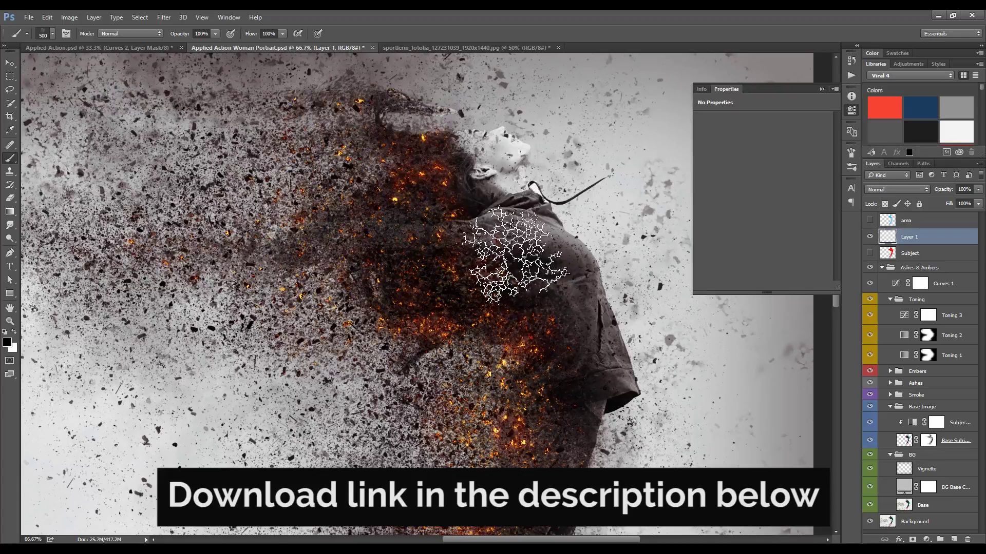
{"action": "key", "text": "bracketleft"}
{"action": "key", "text": "bracketleft"}
{"action": "key", "text": "bracketleft"}
{"action": "mouse_move", "coordinate": [477, 256]}
{"action": "left_mouse_down"}
{"action": "mouse_move", "coordinate": [539, 260]}
{"action": "mouse_move", "coordinate": [572, 308]}
{"action": "left_mouse_up"}
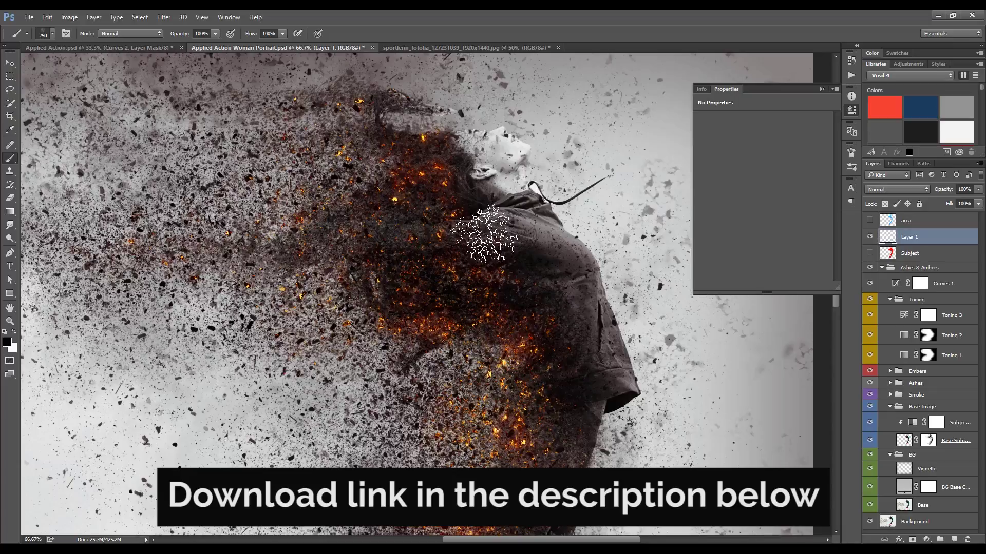
{"action": "left_click", "coordinate": [490, 174]}
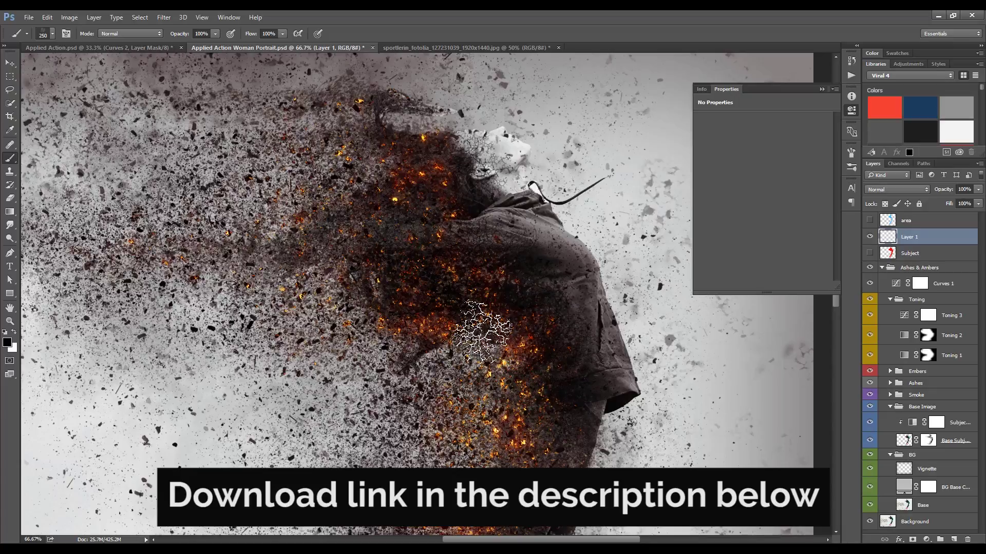
Add another crack patch lower on the woman's body
{"action": "key", "text": "z"}
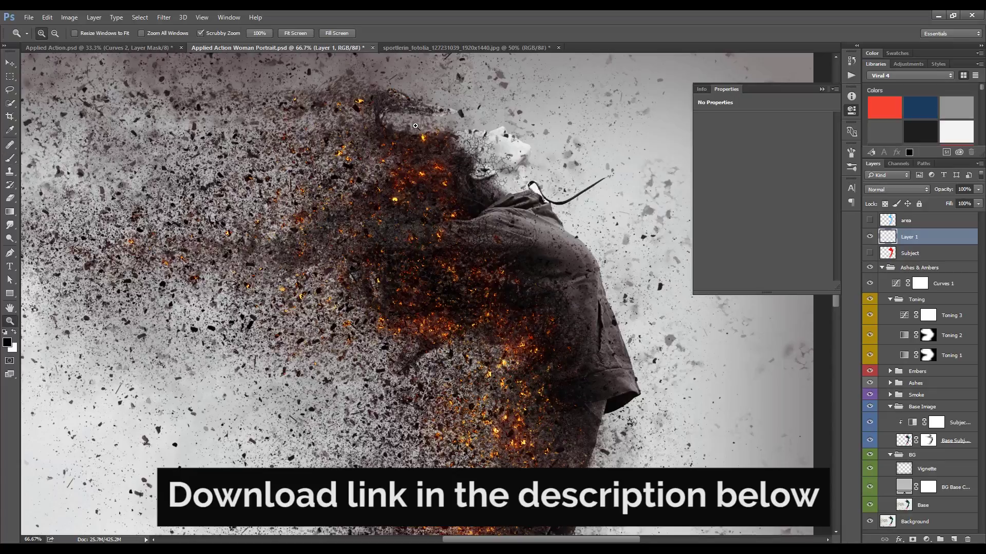
{"action": "key", "text": "b"}
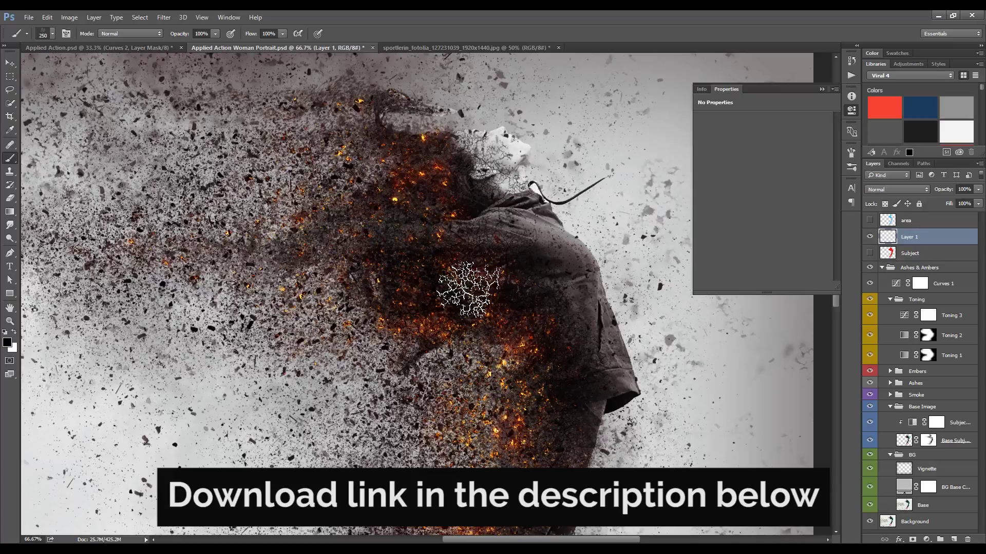
{"action": "scroll", "coordinate": [444, 275], "scroll_direction": "down", "scroll_amount": 5}
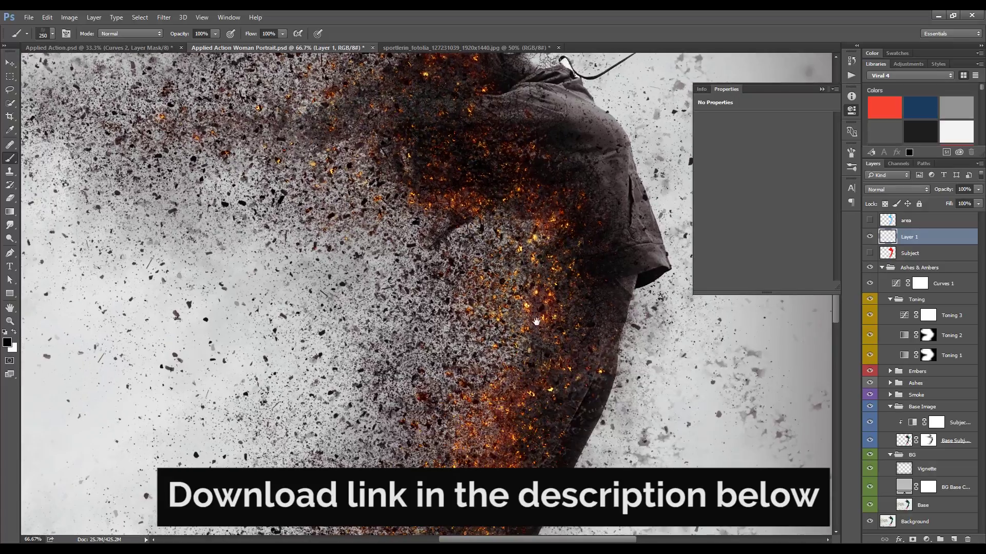
{"action": "scroll", "coordinate": [555, 436], "scroll_direction": "down", "scroll_amount": 3}
{"action": "scroll", "coordinate": [552, 411], "scroll_direction": "down", "scroll_amount": 2}
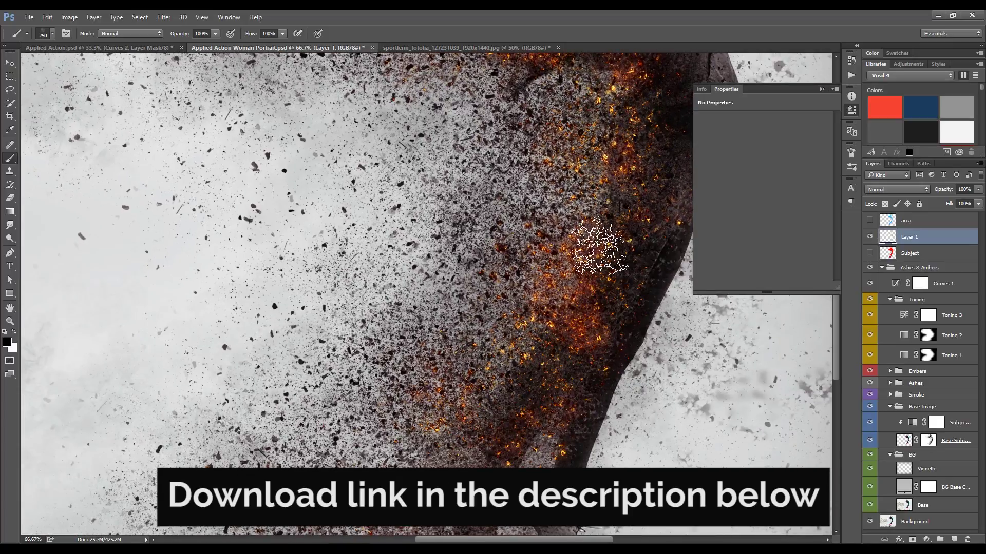
{"action": "scroll", "coordinate": [508, 352], "scroll_direction": "up", "scroll_amount": 8}
{"action": "left_click", "coordinate": [511, 326]}
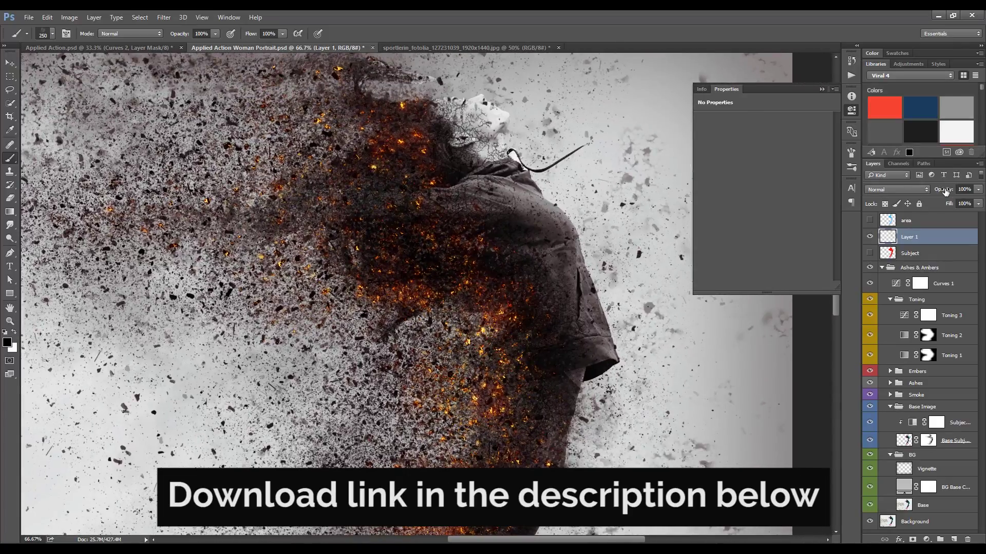
Set the crack layer to 55% opacity and erase the cracks from her face at 125 px
{"action": "left_click_drag", "start_coordinate": [945, 192], "coordinate": [945, 192]}
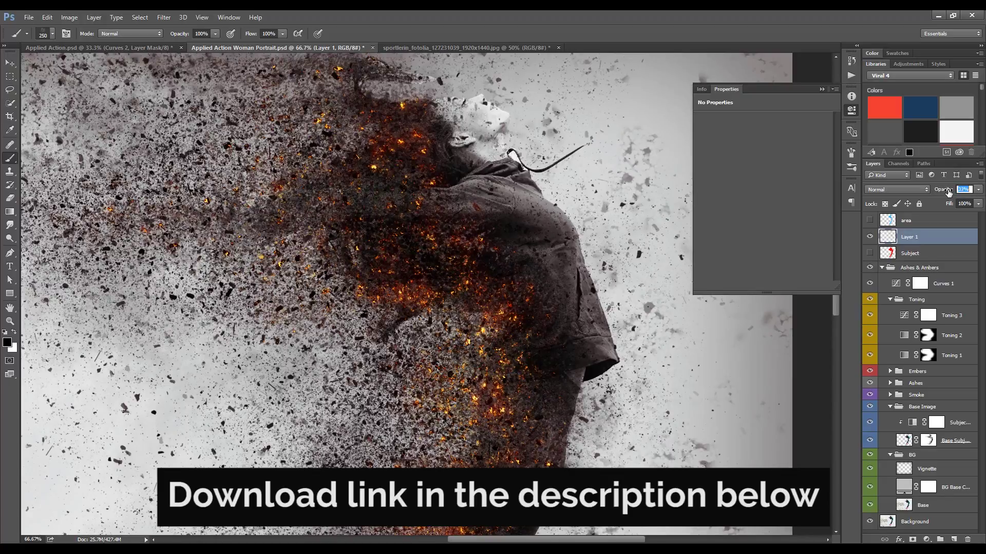
{"action": "key", "text": "Return"}
{"action": "type", "text": "55"}
{"action": "key", "text": "Return"}
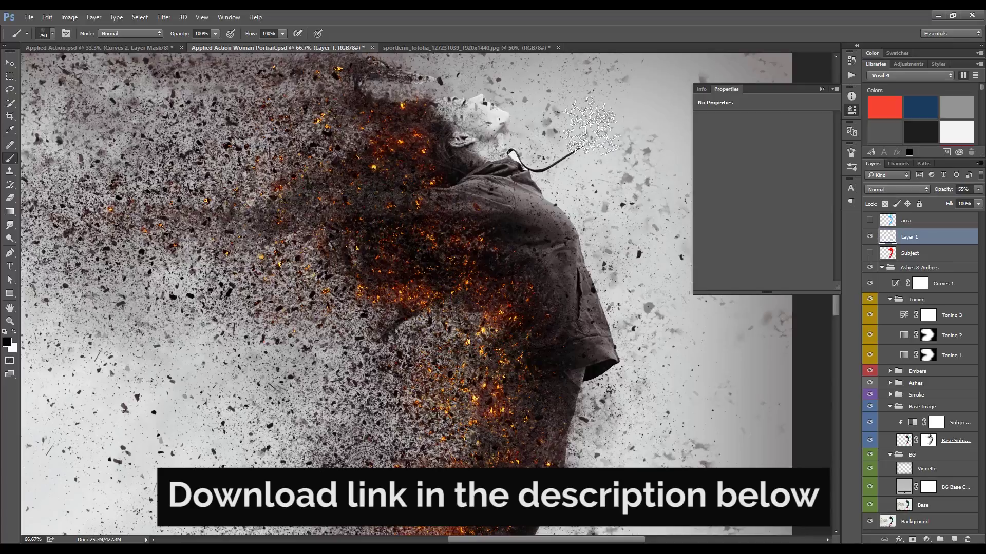
{"action": "key", "text": "e"}
{"action": "key", "text": "bracketleft"}
{"action": "key", "text": "bracketleft"}
{"action": "key", "text": "bracketleft"}
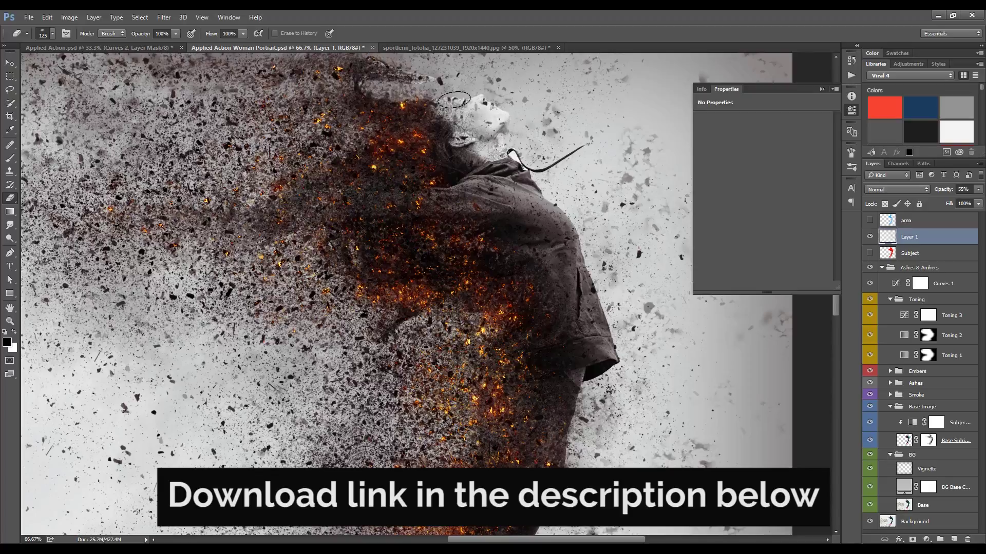
{"action": "left_click_drag", "start_coordinate": [481, 107], "coordinate": [454, 98]}
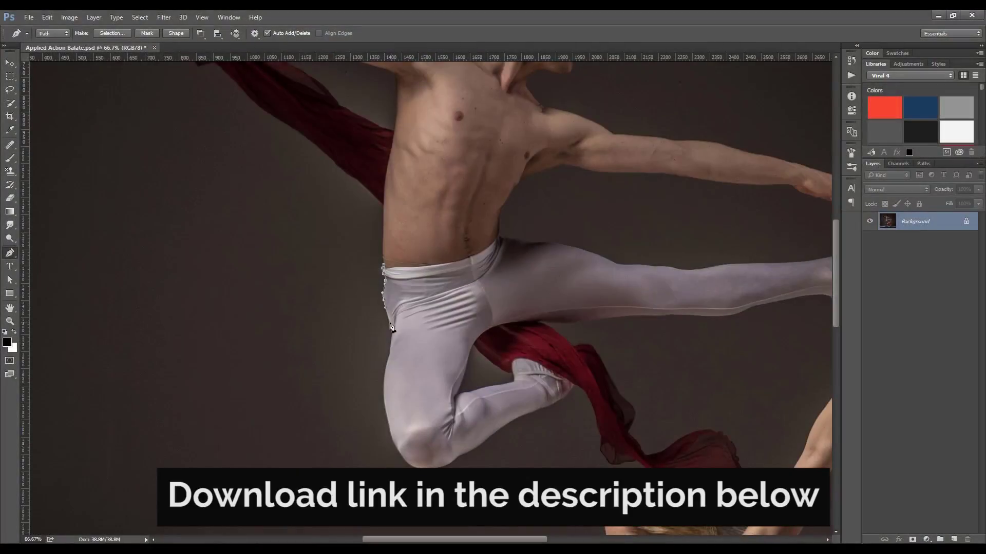
Start the Pen path along the scarf's edge and down the woman's hair and face
{"action": "left_click_drag", "start_coordinate": [393, 352], "coordinate": [435, 272]}
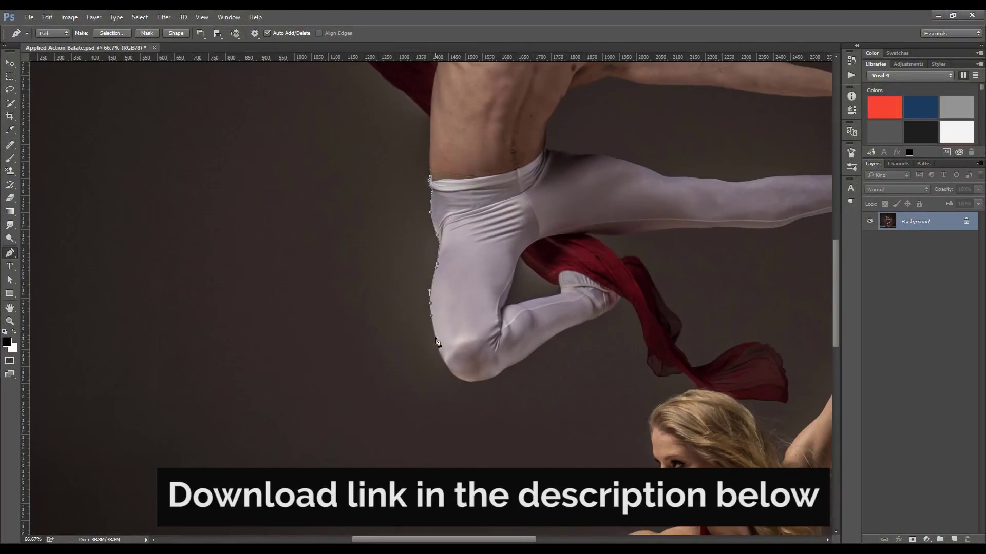
{"action": "left_click", "coordinate": [648, 361]}
{"action": "left_click", "coordinate": [659, 376]}
{"action": "left_click", "coordinate": [672, 375]}
{"action": "left_click", "coordinate": [680, 374]}
{"action": "left_click", "coordinate": [685, 373]}
{"action": "left_click", "coordinate": [693, 382]}
{"action": "left_click", "coordinate": [650, 431]}
{"action": "left_click_drag", "start_coordinate": [658, 490], "coordinate": [669, 439]}
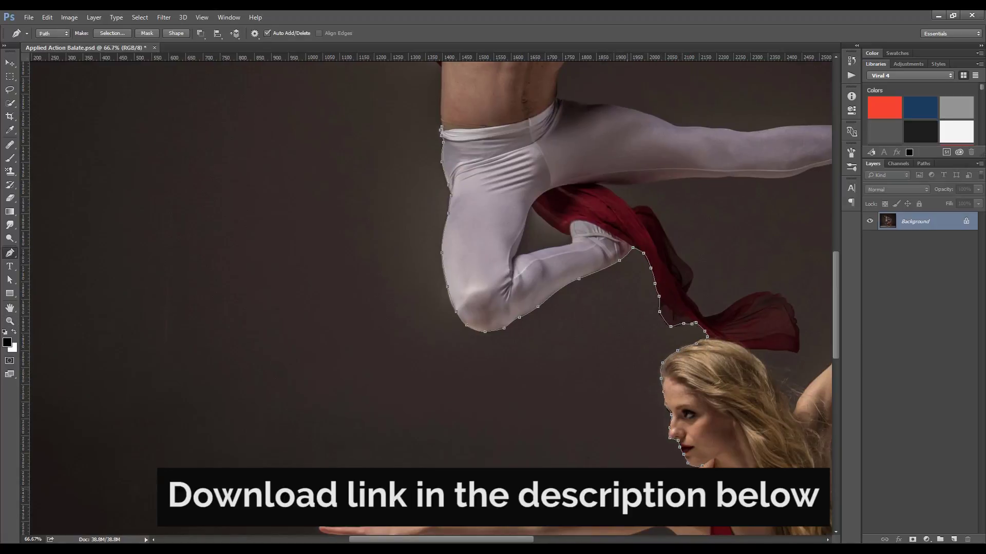
Trace the path along the outstretched arm, armpit and both edges of the leg
{"action": "left_click_drag", "start_coordinate": [544, 464], "coordinate": [594, 311]}
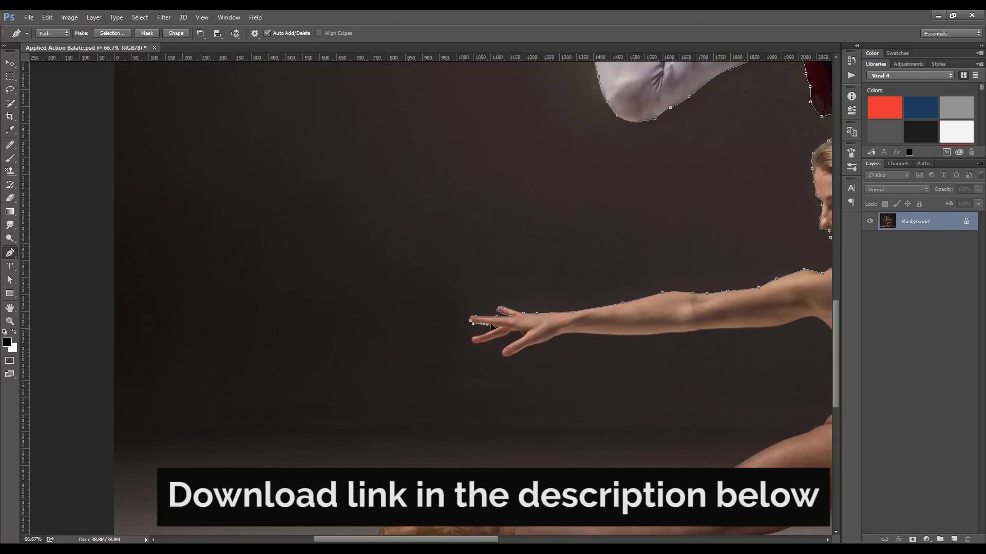
{"action": "left_click", "coordinate": [635, 342]}
{"action": "left_click_drag", "start_coordinate": [635, 342], "coordinate": [537, 343]}
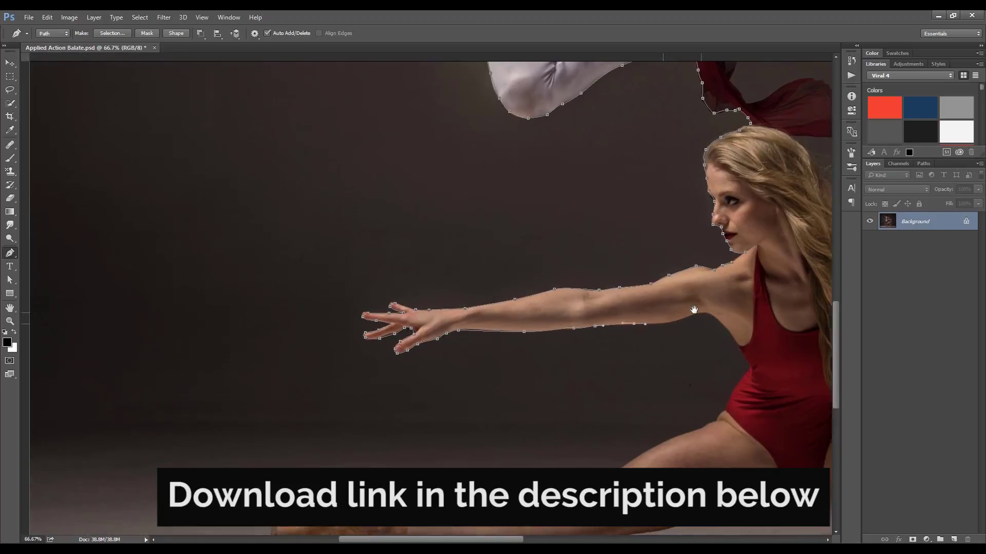
{"action": "left_click_drag", "start_coordinate": [732, 404], "coordinate": [686, 343]}
{"action": "left_click", "coordinate": [701, 315]}
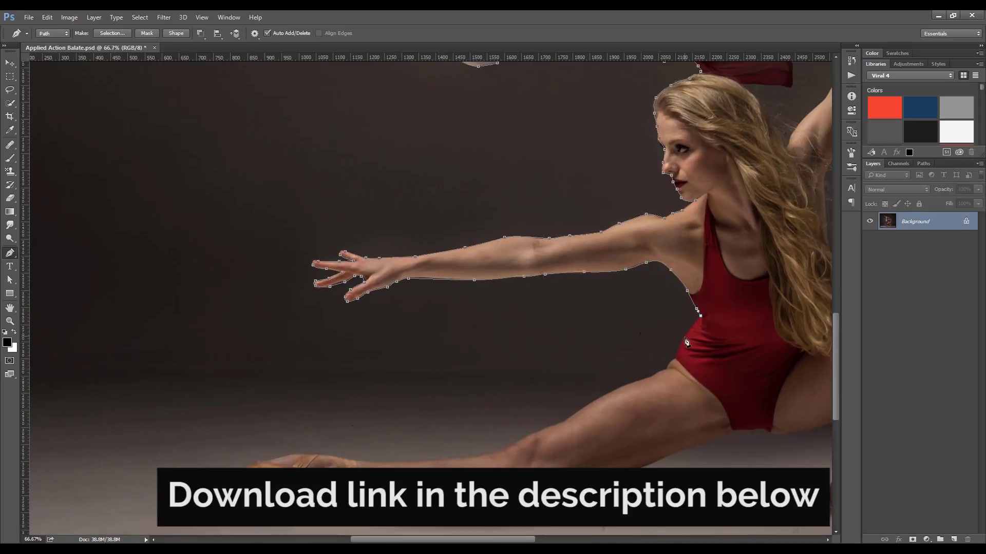
{"action": "left_click", "coordinate": [623, 388]}
{"action": "left_click", "coordinate": [580, 411]}
{"action": "left_click", "coordinate": [549, 426]}
{"action": "left_click_drag", "start_coordinate": [519, 450], "coordinate": [636, 395]}
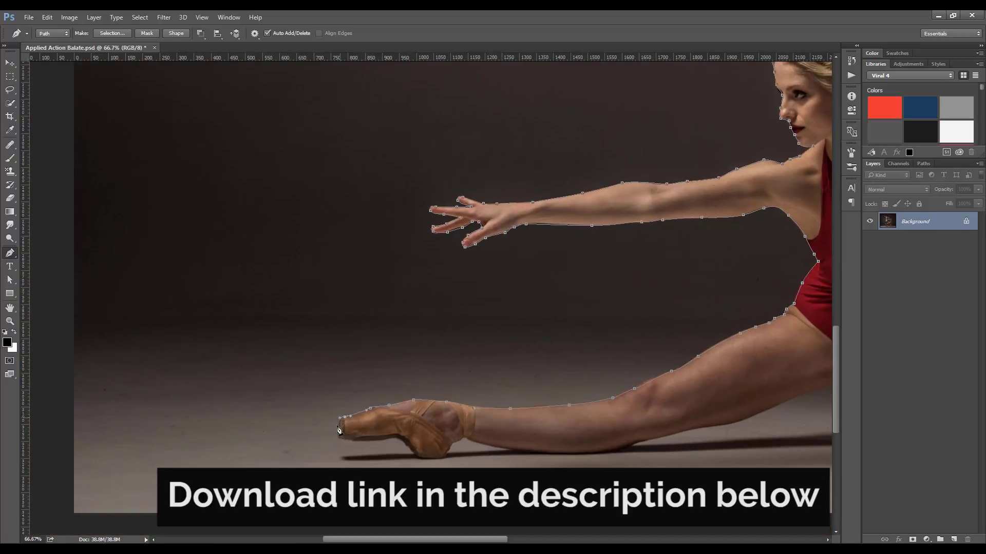
{"action": "left_click", "coordinate": [471, 442]}
{"action": "left_click_drag", "start_coordinate": [637, 444], "coordinate": [542, 473]}
Continue the path over the hip, back calf, front foot, shin and knee up into the hair
{"action": "left_click", "coordinate": [663, 453]}
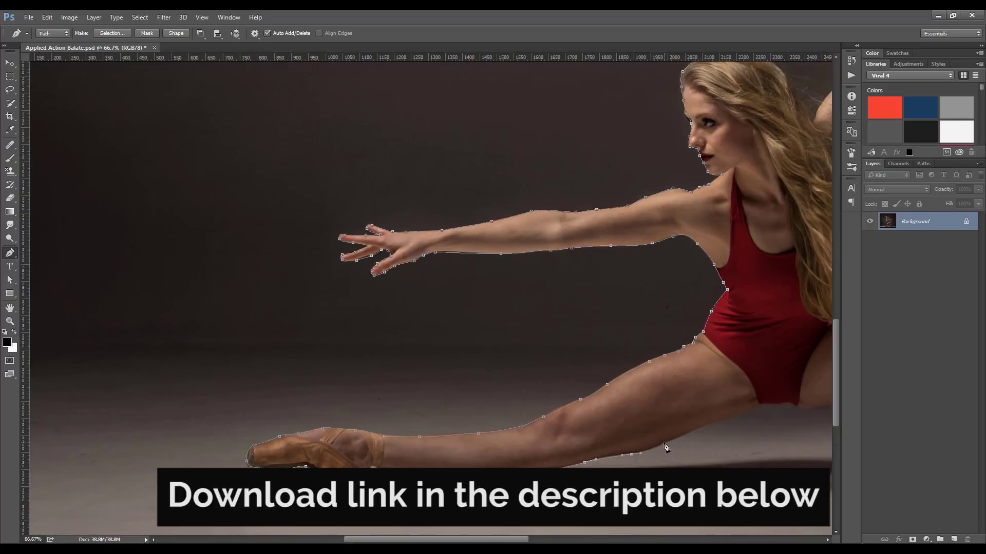
{"action": "left_click", "coordinate": [708, 435]}
{"action": "left_click", "coordinate": [753, 418]}
{"action": "left_click_drag", "start_coordinate": [760, 410], "coordinate": [657, 390]}
{"action": "left_click_drag", "start_coordinate": [740, 393], "coordinate": [751, 389]}
{"action": "left_click", "coordinate": [758, 433]}
{"action": "mouse_move", "coordinate": [749, 458]}
{"action": "left_mouse_down"}
{"action": "mouse_move", "coordinate": [755, 495]}
{"action": "mouse_move", "coordinate": [617, 445]}
{"action": "left_mouse_up"}
{"action": "left_click", "coordinate": [731, 450]}
{"action": "left_click", "coordinate": [663, 417]}
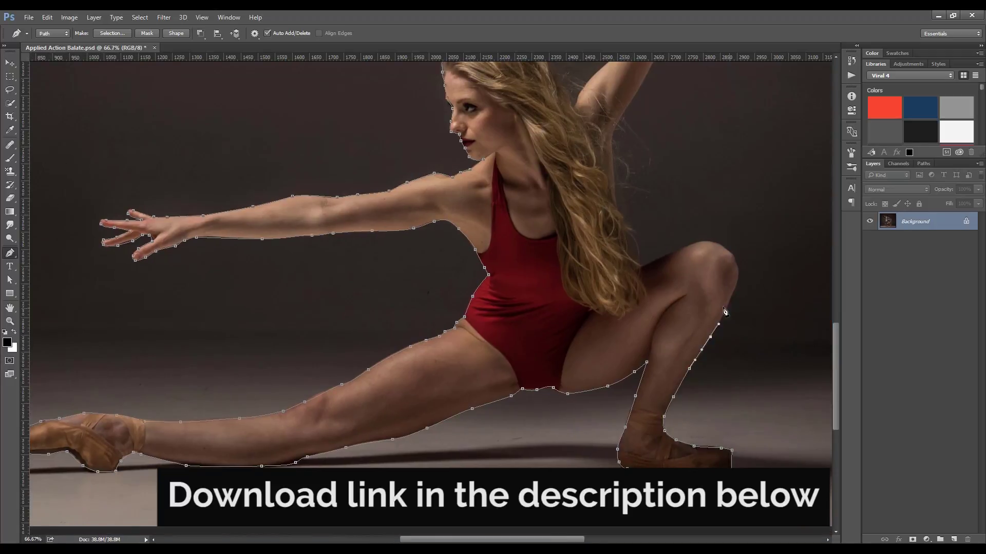
{"action": "left_click", "coordinate": [710, 337]}
{"action": "left_click", "coordinate": [733, 257]}
{"action": "left_click", "coordinate": [656, 259]}
{"action": "left_click", "coordinate": [616, 193]}
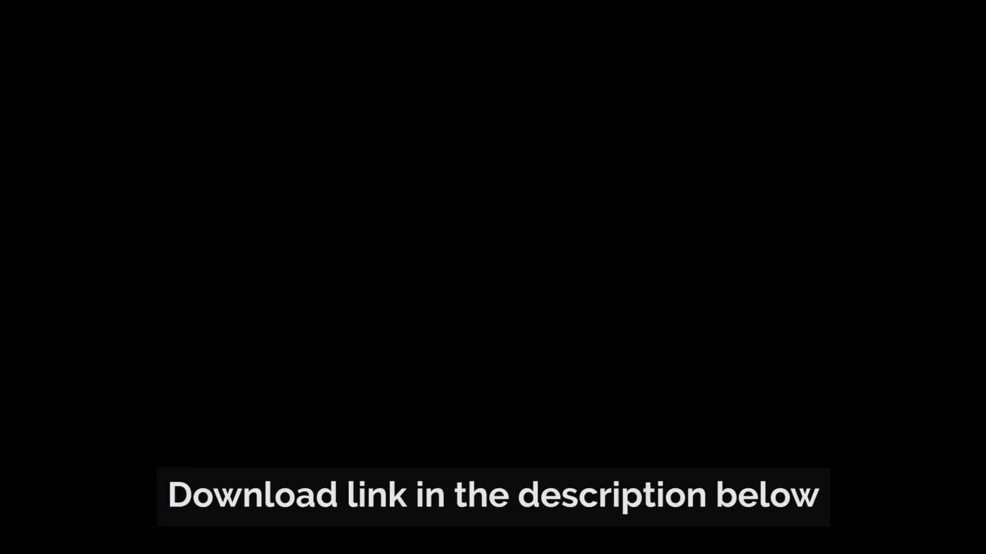
Create a new layer named 'area'
{"action": "key", "text": "ctrl+shift+n"}
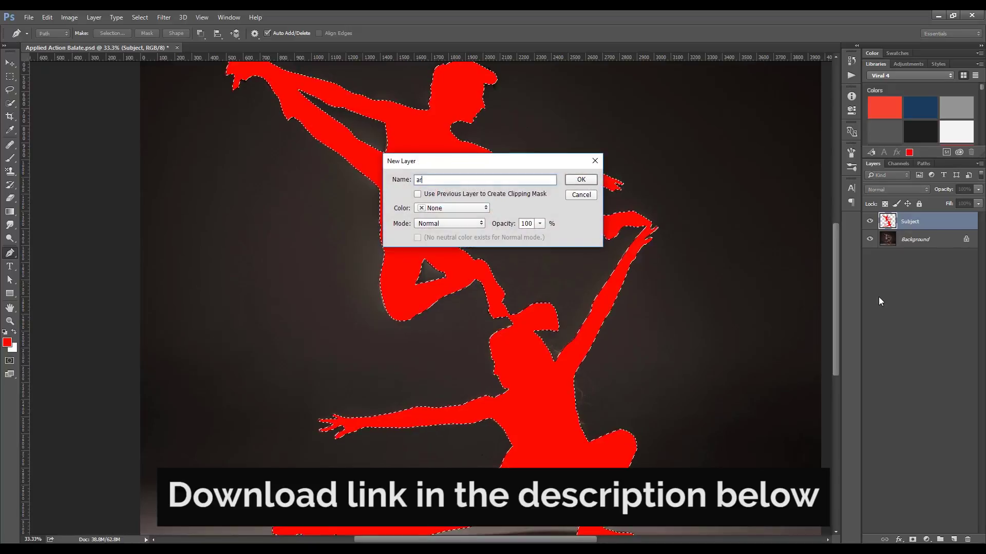
{"action": "type", "text": "area"}
{"action": "key", "text": "Return"}
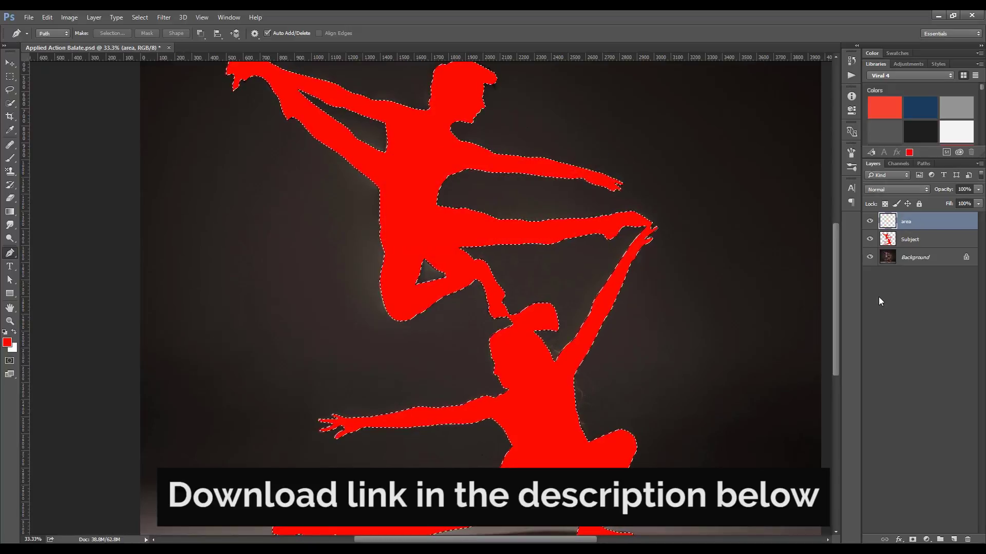
Choose blue as the brush foreground colour, deselect, and zoom out
{"action": "key", "text": "b"}
{"action": "key", "text": "x"}
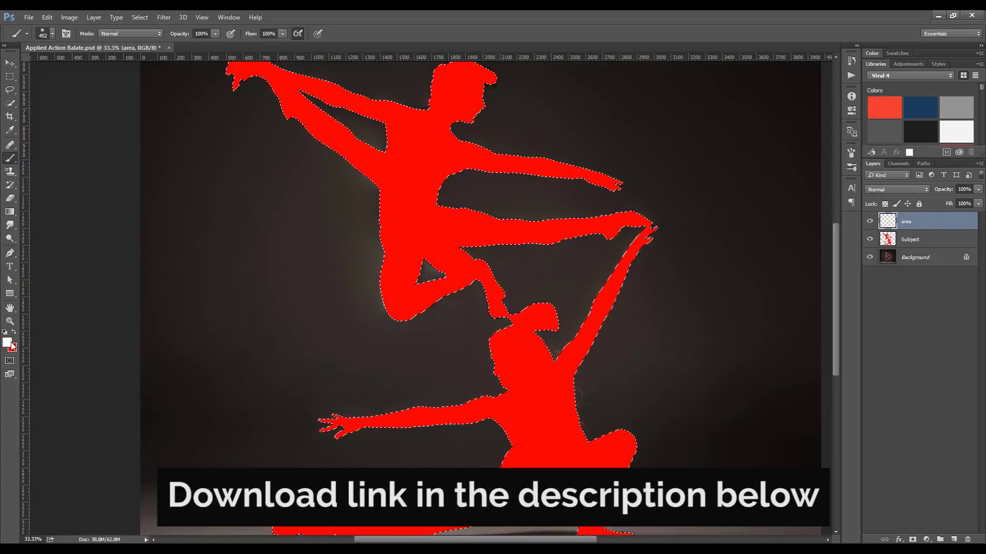
{"action": "left_click", "coordinate": [7, 343]}
{"action": "left_click", "coordinate": [778, 351]}
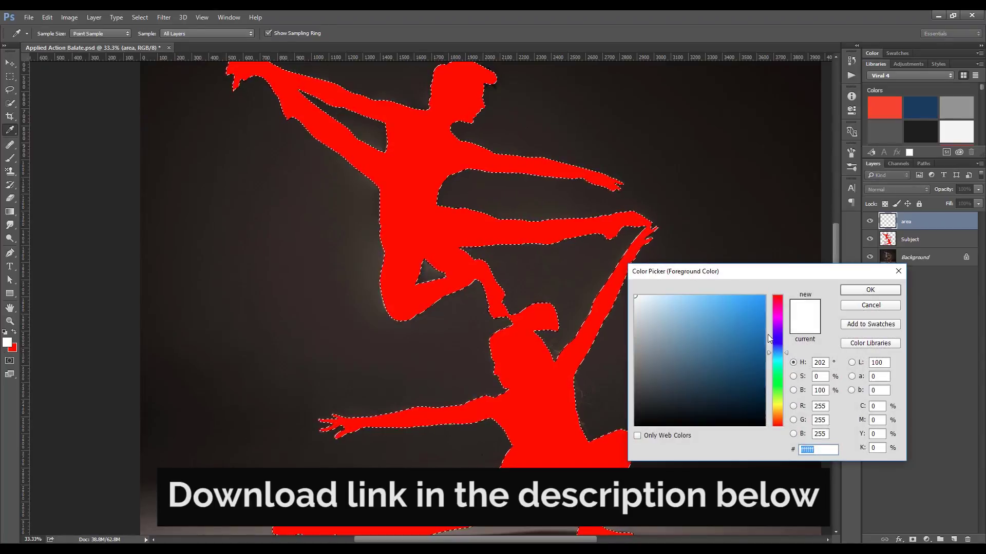
{"action": "left_click", "coordinate": [746, 303]}
{"action": "left_click", "coordinate": [870, 290]}
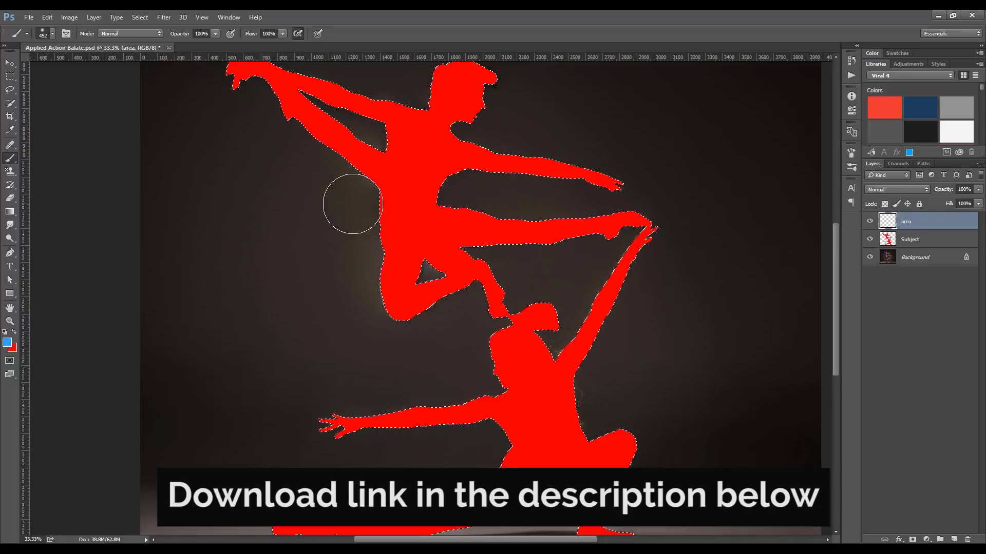
{"action": "key", "text": "ctrl+d"}
{"action": "key", "text": "ctrl+minus"}
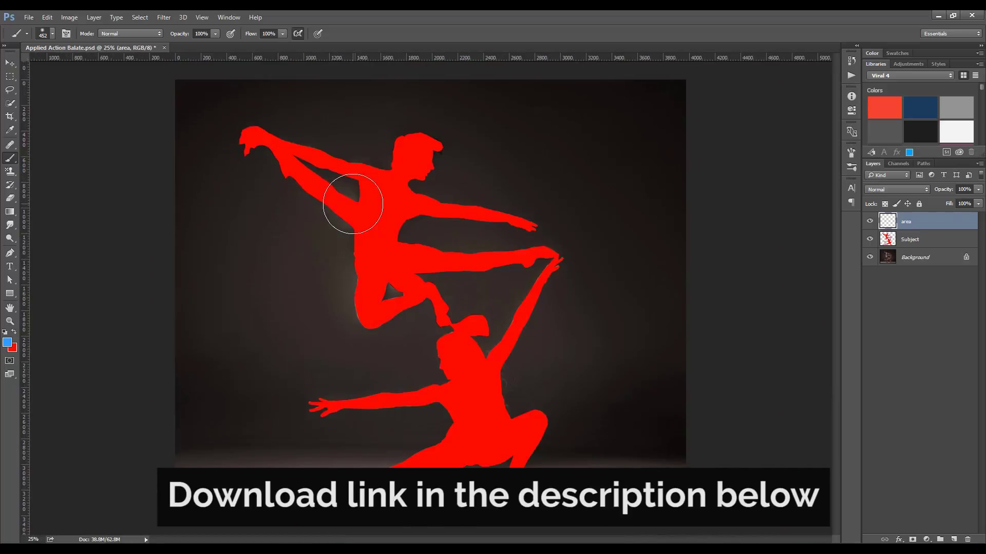
Within the Subject selection, paint blue over her outstretched arm and his raised arm, head and hips
{"action": "left_click", "coordinate": [870, 239]}
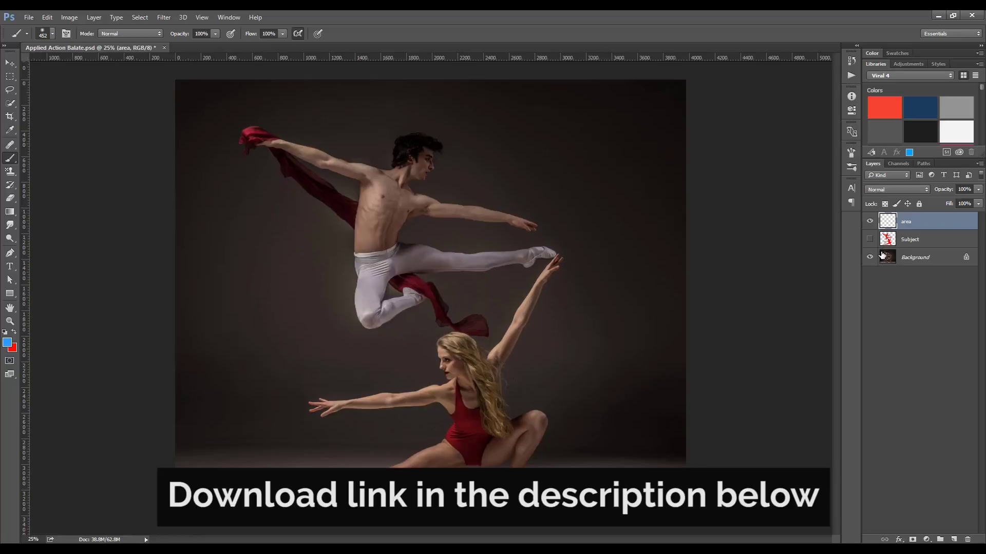
{"action": "left_click", "coordinate": [885, 245], "text": "ctrl"}
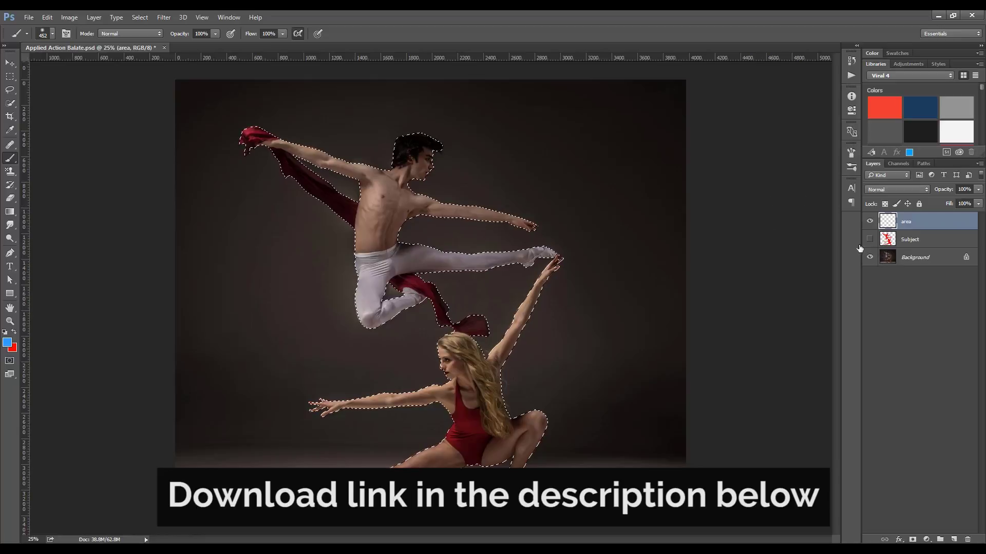
{"action": "left_click_drag", "start_coordinate": [333, 407], "coordinate": [316, 408]}
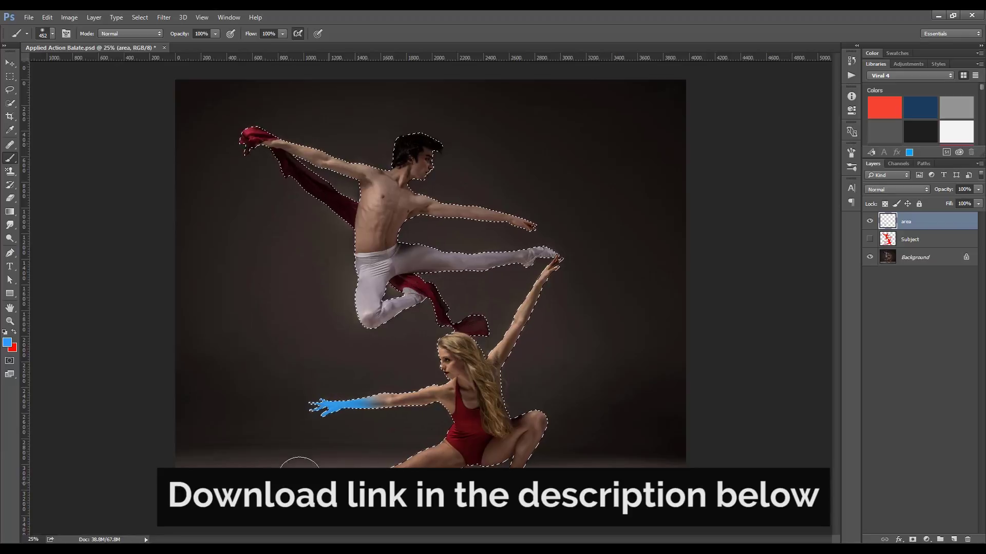
{"action": "left_click_drag", "start_coordinate": [326, 403], "coordinate": [341, 406]}
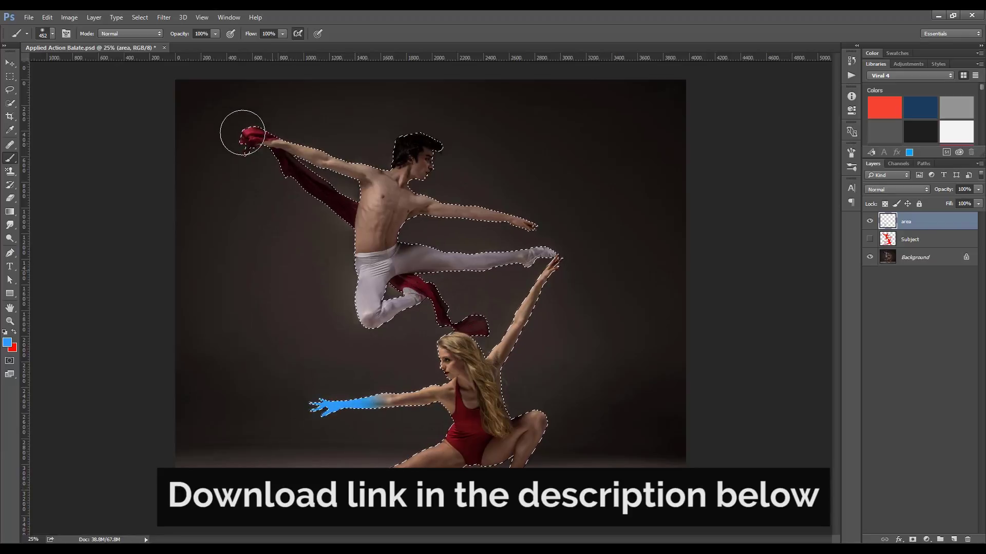
{"action": "left_click_drag", "start_coordinate": [242, 132], "coordinate": [278, 143]}
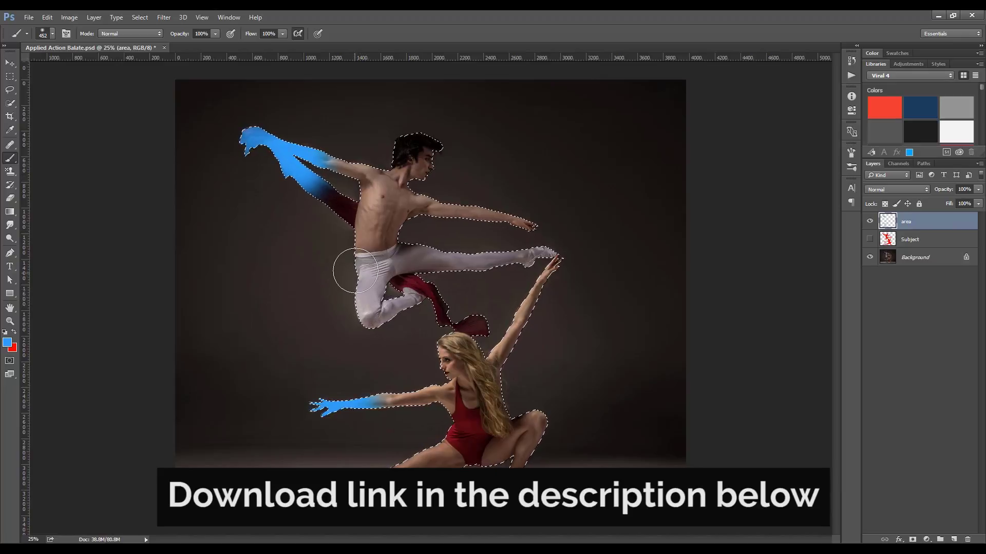
{"action": "left_click_drag", "start_coordinate": [396, 154], "coordinate": [412, 121]}
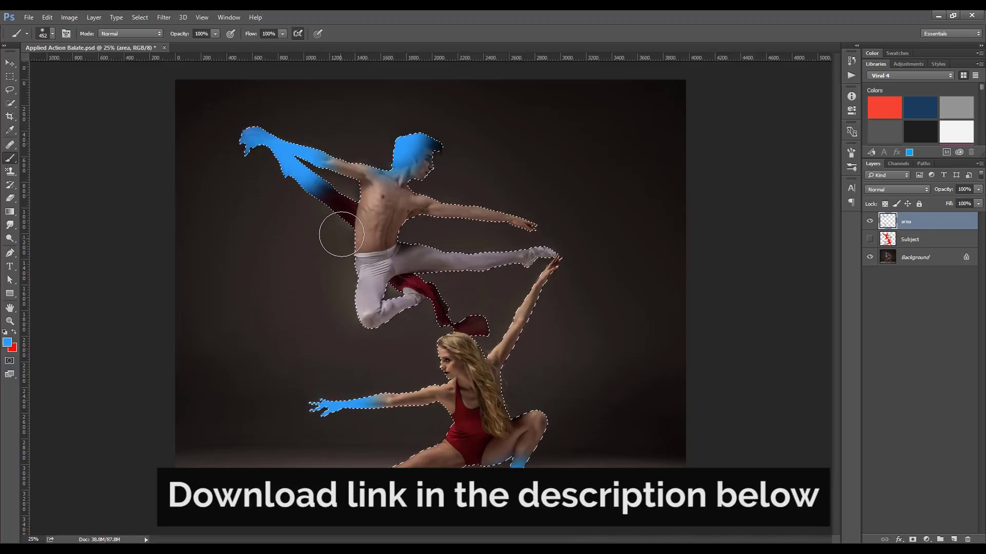
{"action": "mouse_move", "coordinate": [334, 257]}
{"action": "left_mouse_down"}
{"action": "mouse_move", "coordinate": [353, 321]}
{"action": "mouse_move", "coordinate": [375, 336]}
{"action": "left_mouse_up"}
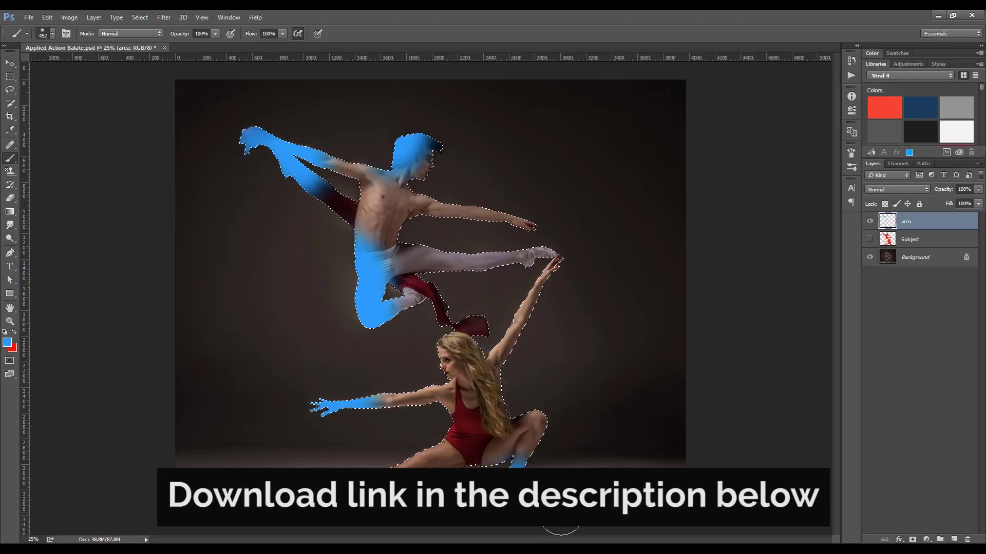
{"action": "key", "text": "ctrl+d"}
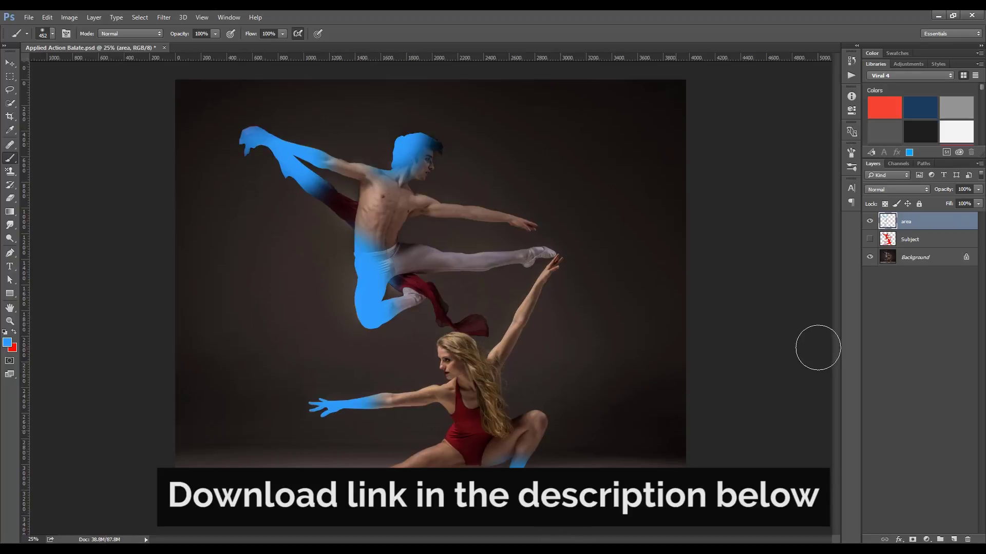
Hide the area layer and run the Left Direction Dispersion Ashes & Ambers action
{"action": "left_click", "coordinate": [870, 222]}
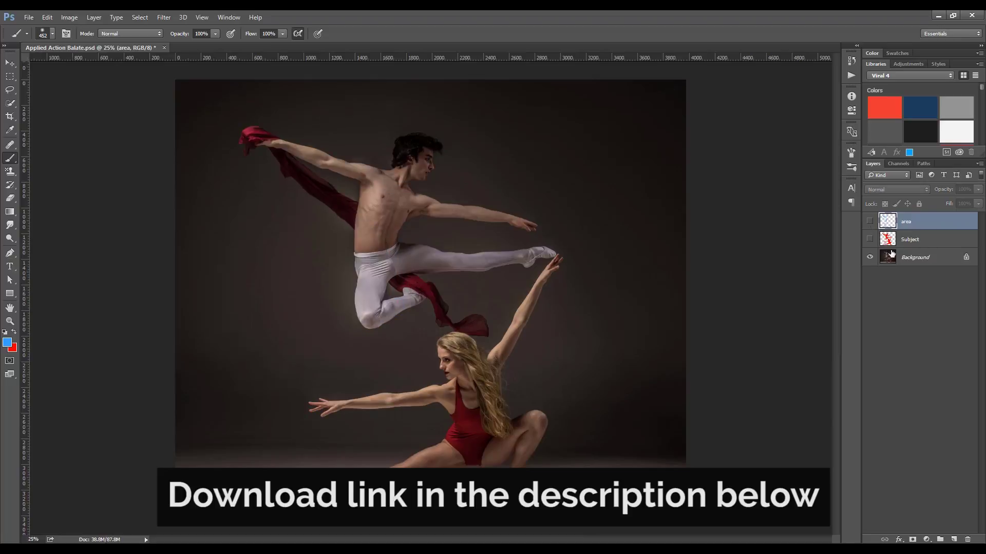
{"action": "left_click", "coordinate": [851, 75]}
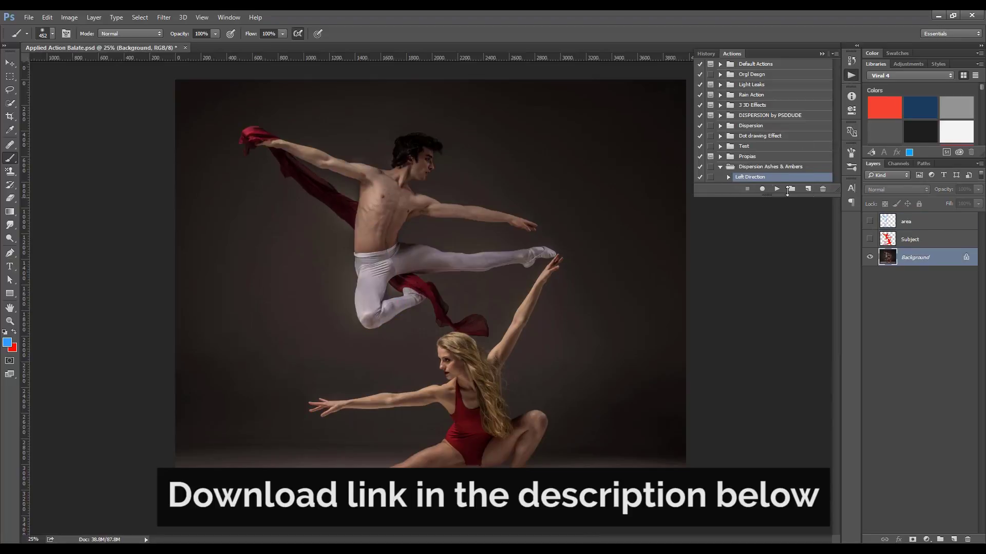
{"action": "left_click", "coordinate": [777, 189]}
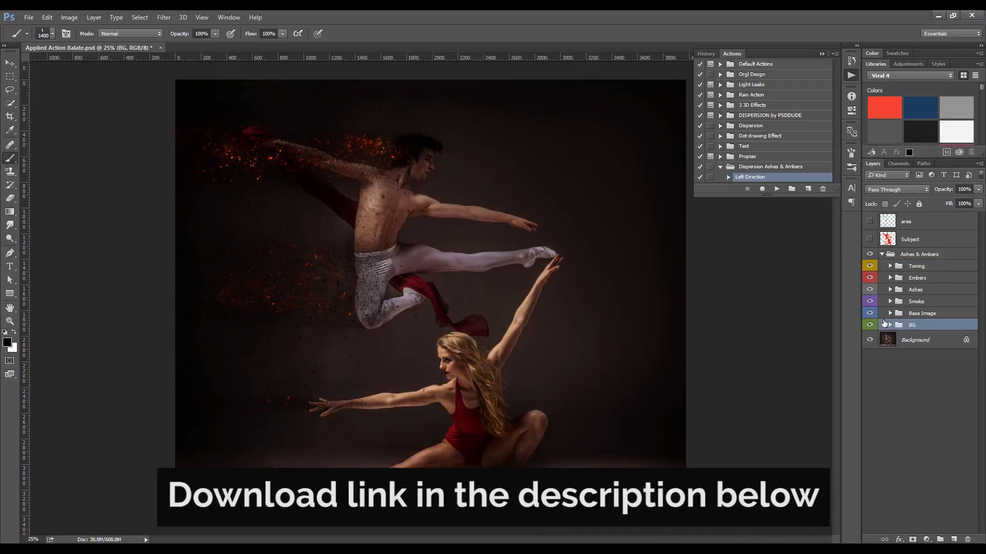
Expand the BG group and turn on the light grey BG Base Color layer
{"action": "left_click", "coordinate": [889, 325]}
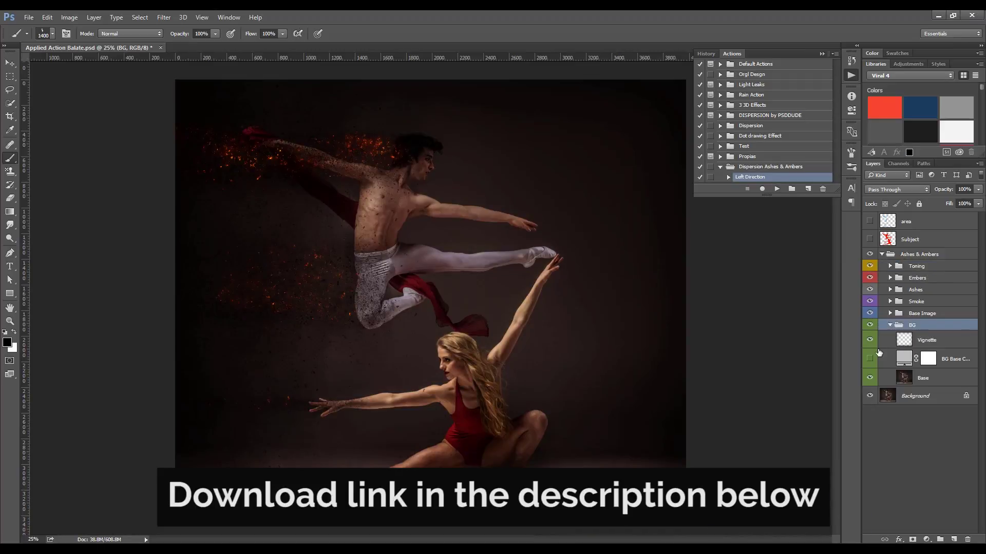
{"action": "left_click", "coordinate": [870, 359]}
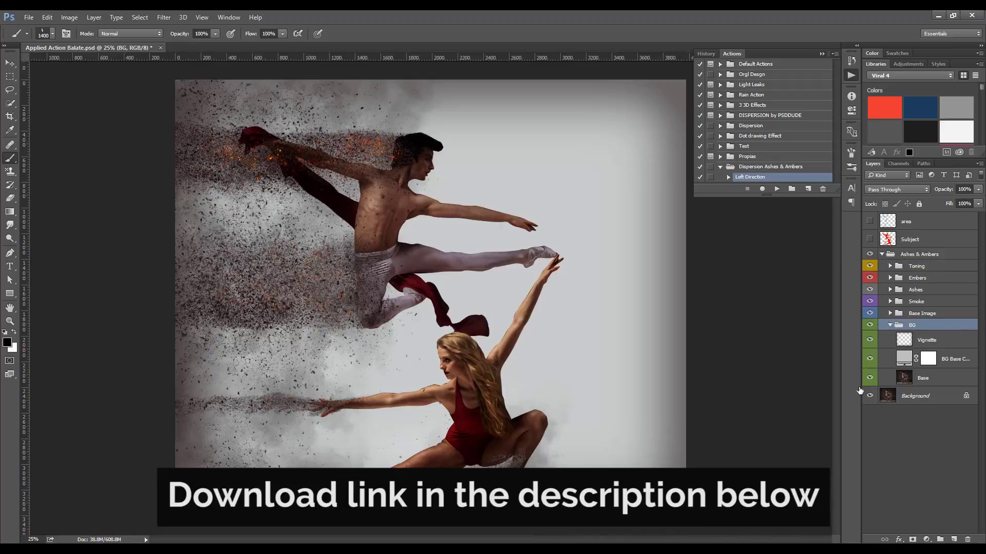
{"action": "scroll", "coordinate": [450, 311], "scroll_direction": "up", "scroll_amount": 1}
{"action": "scroll", "coordinate": [449, 312], "scroll_direction": "up", "scroll_amount": 1}
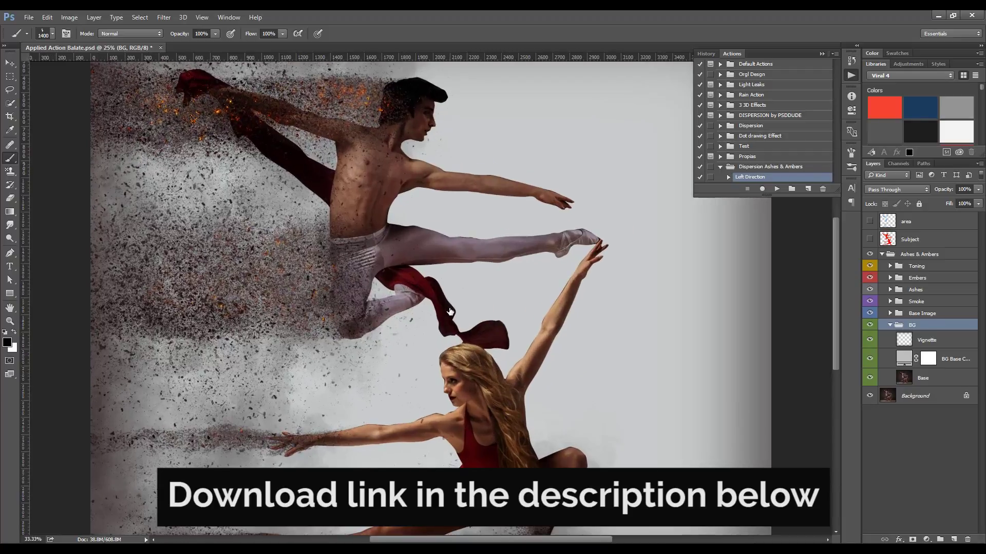
{"action": "scroll", "coordinate": [449, 312], "scroll_direction": "up", "scroll_amount": 1}
{"action": "scroll", "coordinate": [449, 312], "scroll_direction": "up", "scroll_amount": 1}
{"action": "scroll", "coordinate": [449, 312], "scroll_direction": "up", "scroll_amount": 1}
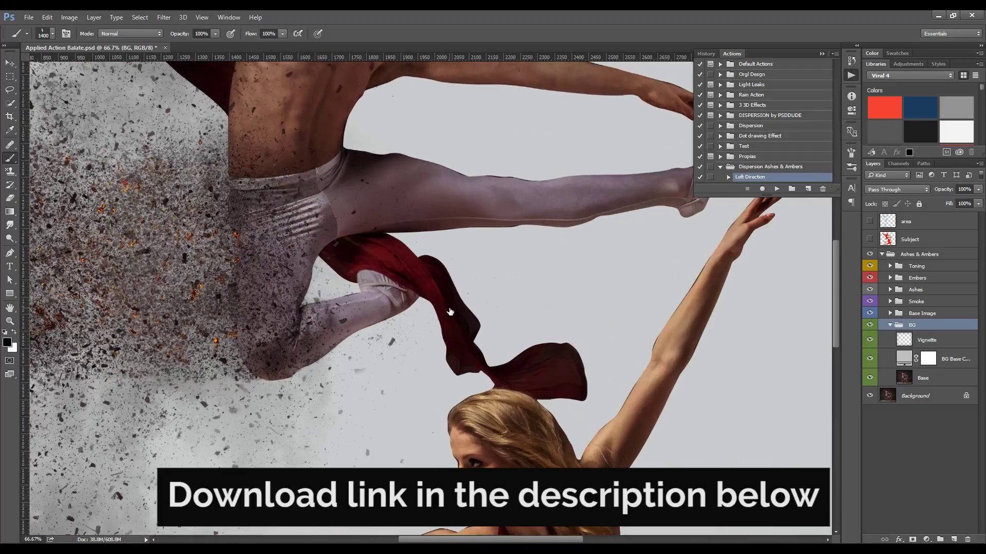
{"action": "scroll", "coordinate": [450, 312], "scroll_direction": "up", "scroll_amount": 1}
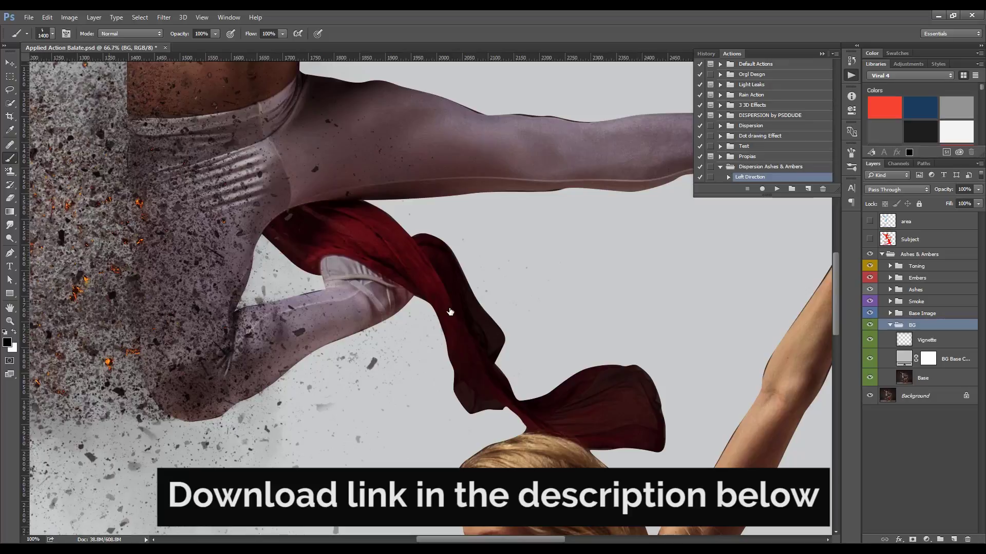
{"action": "scroll", "coordinate": [450, 311], "scroll_direction": "down", "scroll_amount": 1}
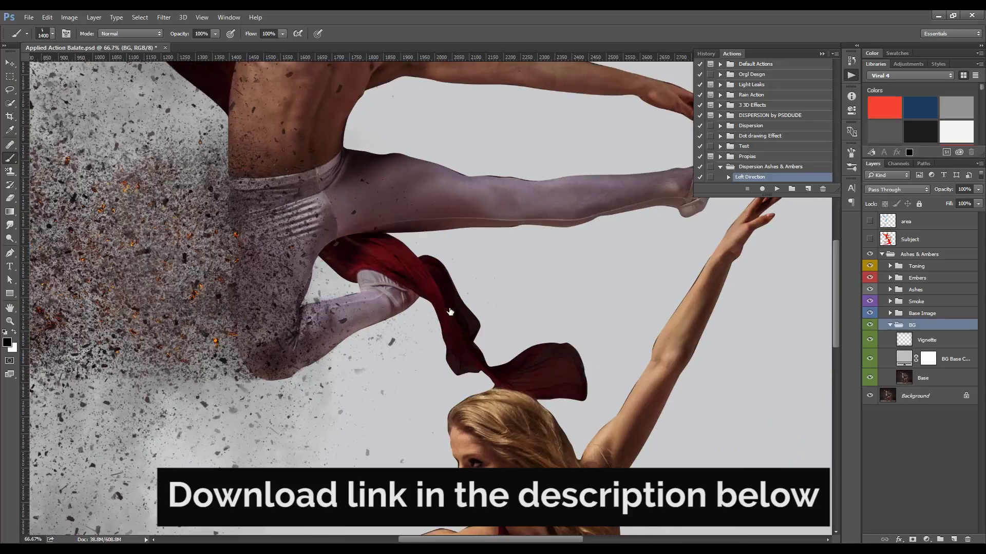
{"action": "scroll", "coordinate": [450, 312], "scroll_direction": "down", "scroll_amount": 1}
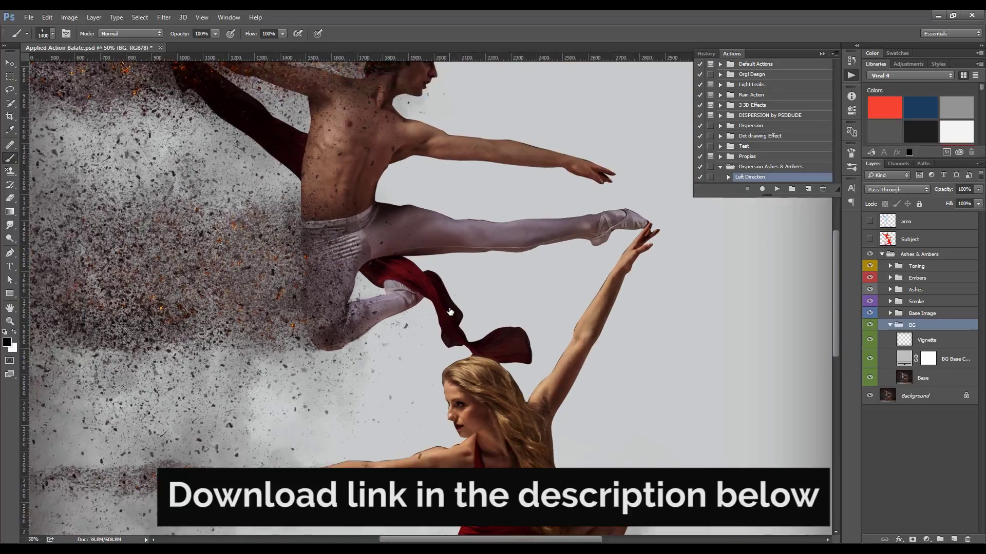
{"action": "scroll", "coordinate": [449, 312], "scroll_direction": "down", "scroll_amount": 1}
{"action": "scroll", "coordinate": [555, 252], "scroll_direction": "down", "scroll_amount": 1}
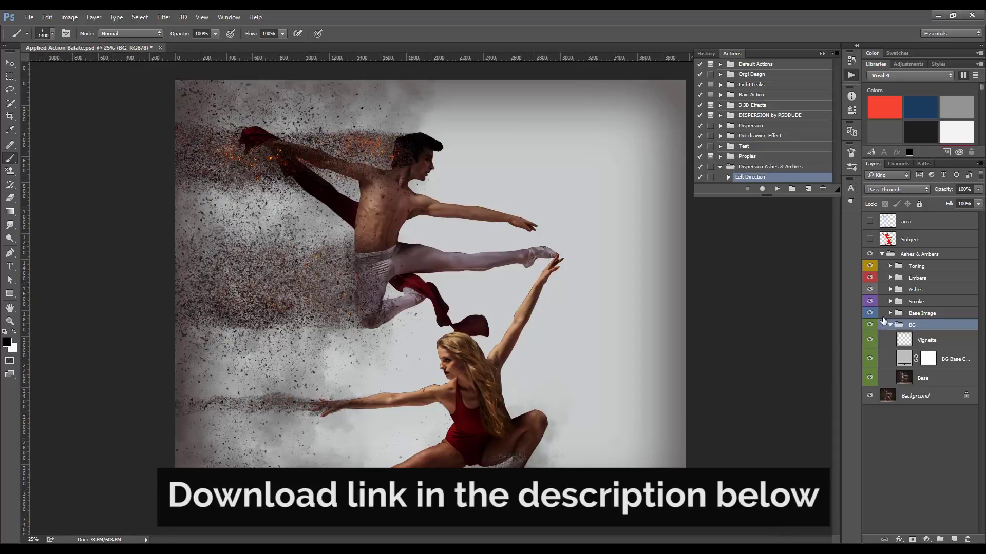
Expand Base Image, enable the desaturating Subject adjustment, and expand the Toning group
{"action": "left_click", "coordinate": [893, 314]}
{"action": "left_click", "coordinate": [891, 314]}
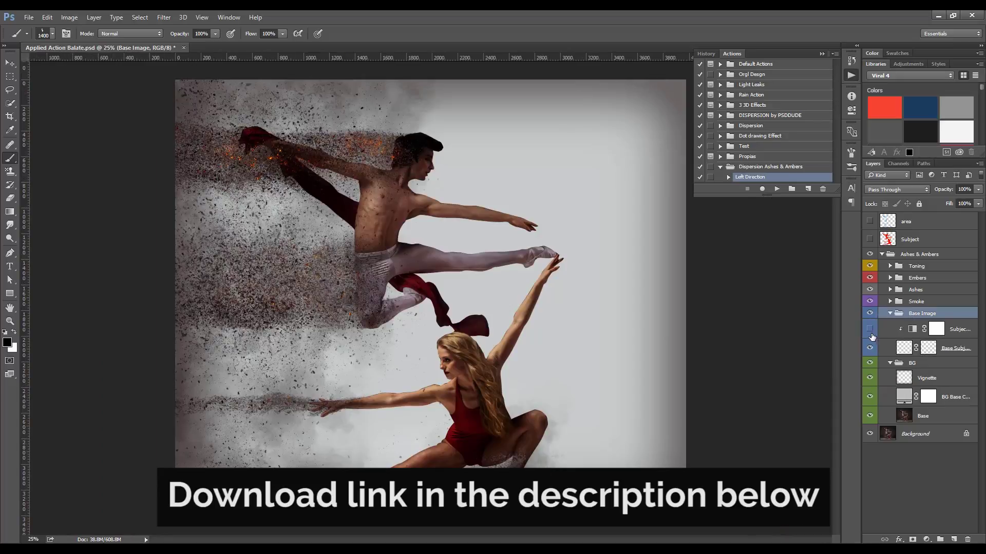
{"action": "left_click", "coordinate": [870, 332]}
{"action": "left_click", "coordinate": [890, 267]}
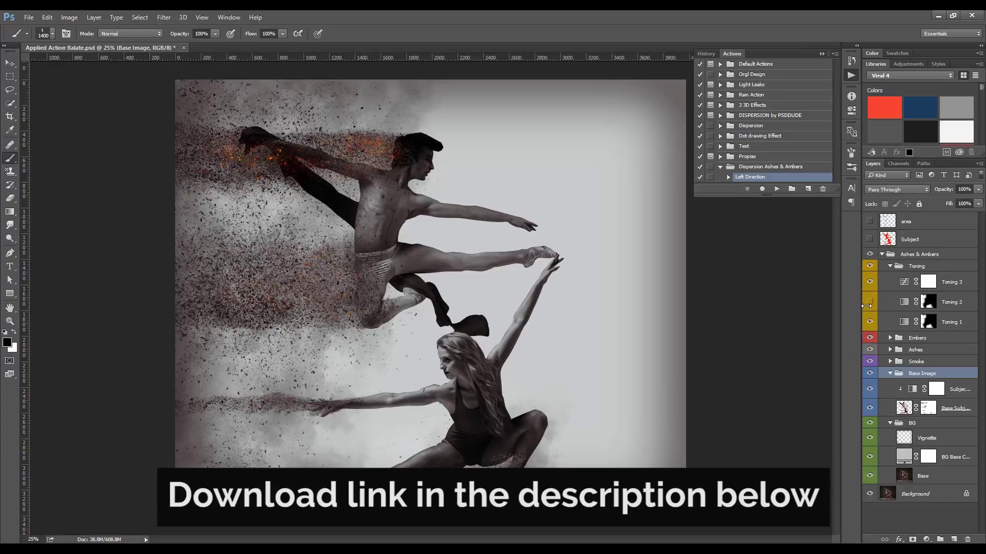